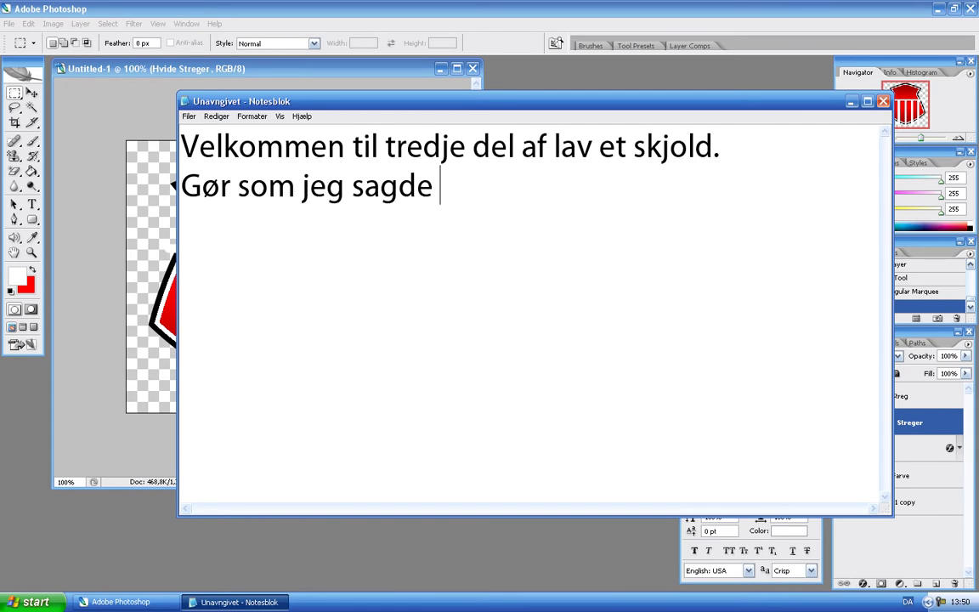
Complete the note's second line as "Gør som jeg sagde i forrige video." and clear the whole note
type("ideo.")
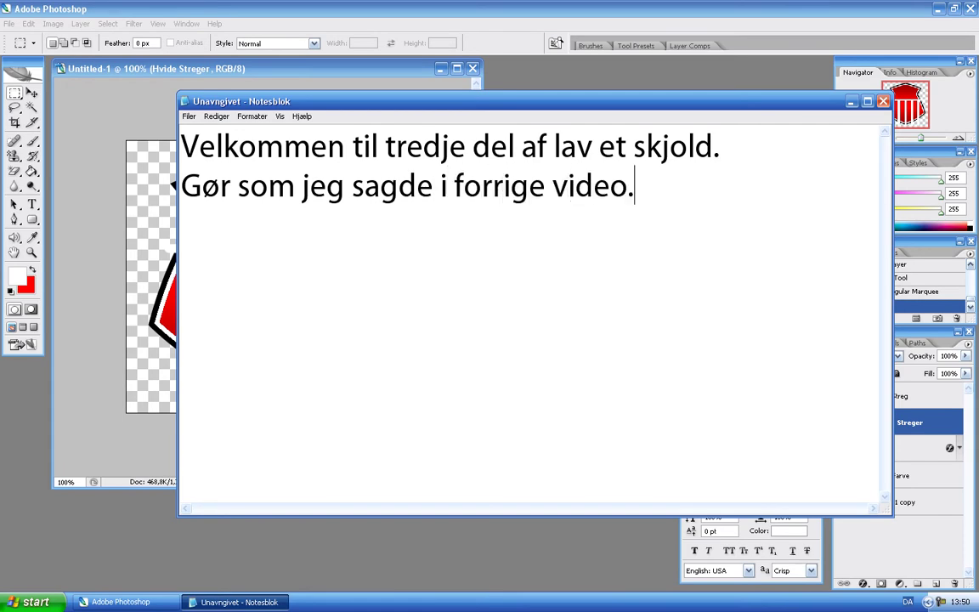
key("ctrl+a")
key("Delete")
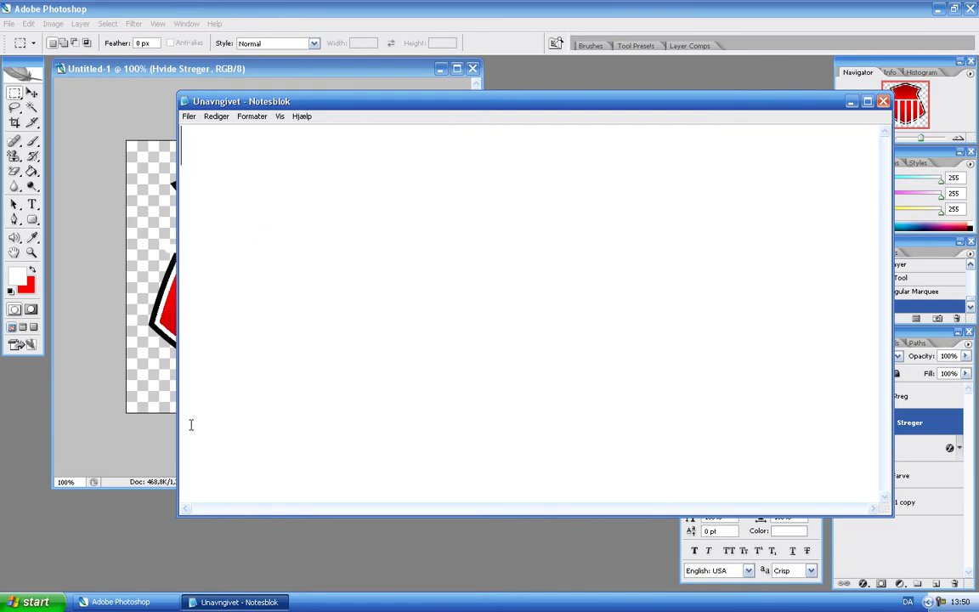
Switch to Photoshop, select the red Farve area with the Magic Wand, invert the selection, and clear the excess stripes on the Hvide Streger layer
left_click(127, 542)
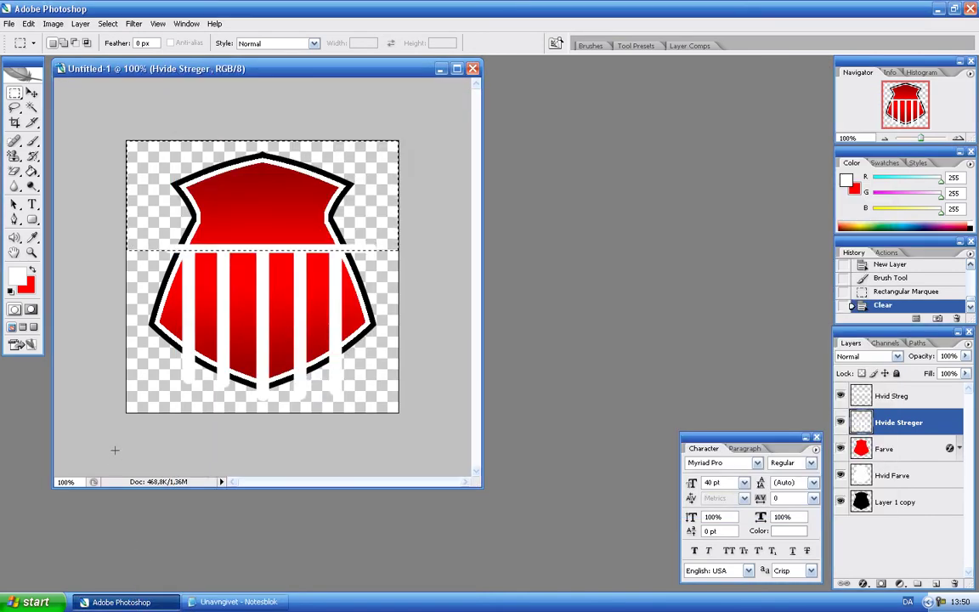
left_click(313, 399)
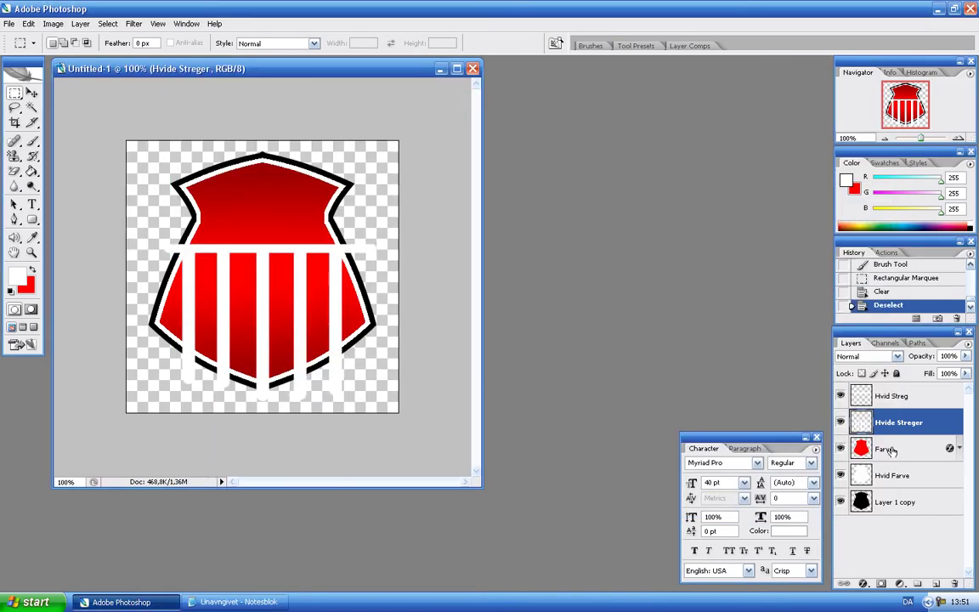
left_click(884, 450)
left_click(31, 107)
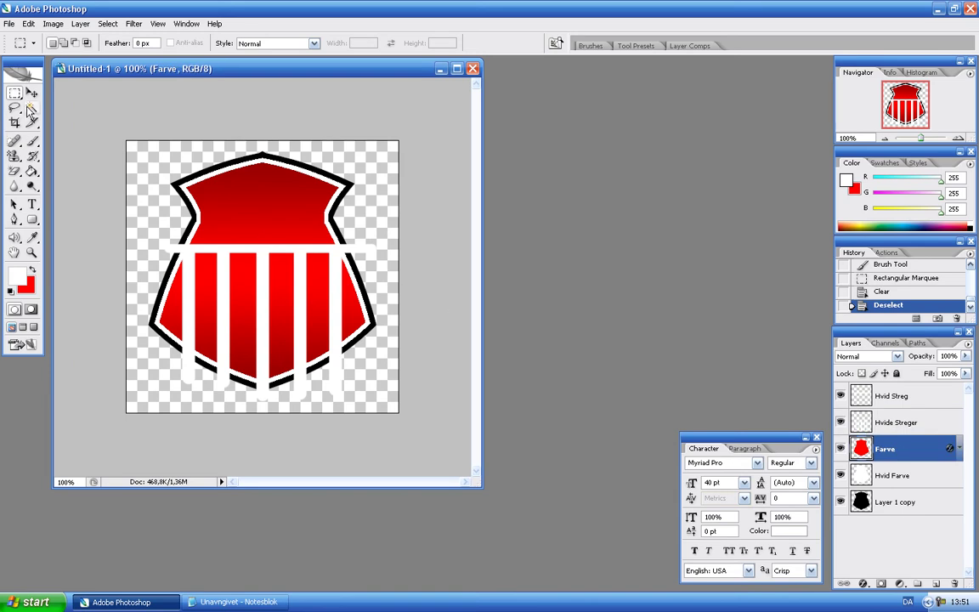
left_click(238, 223)
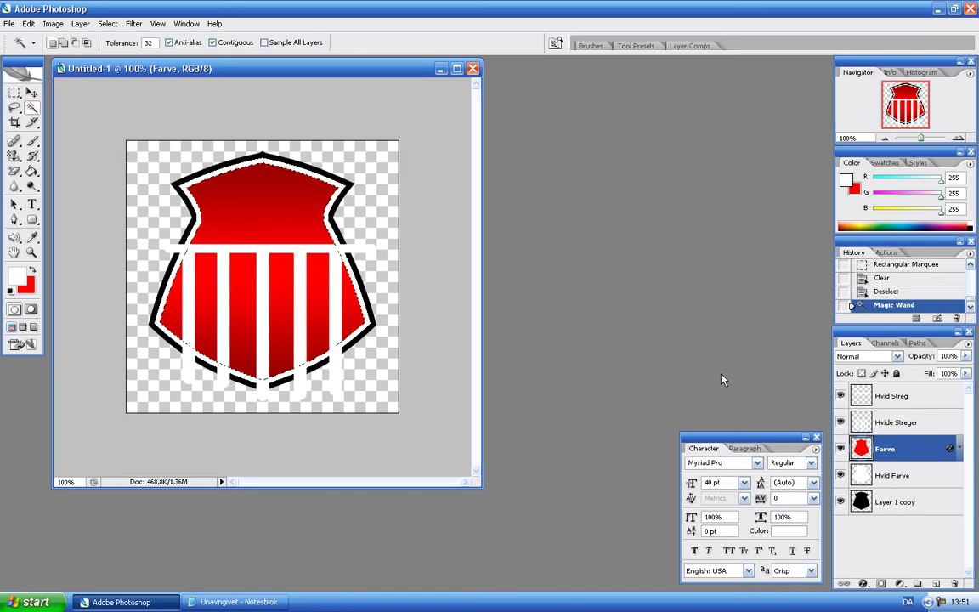
left_click(922, 421)
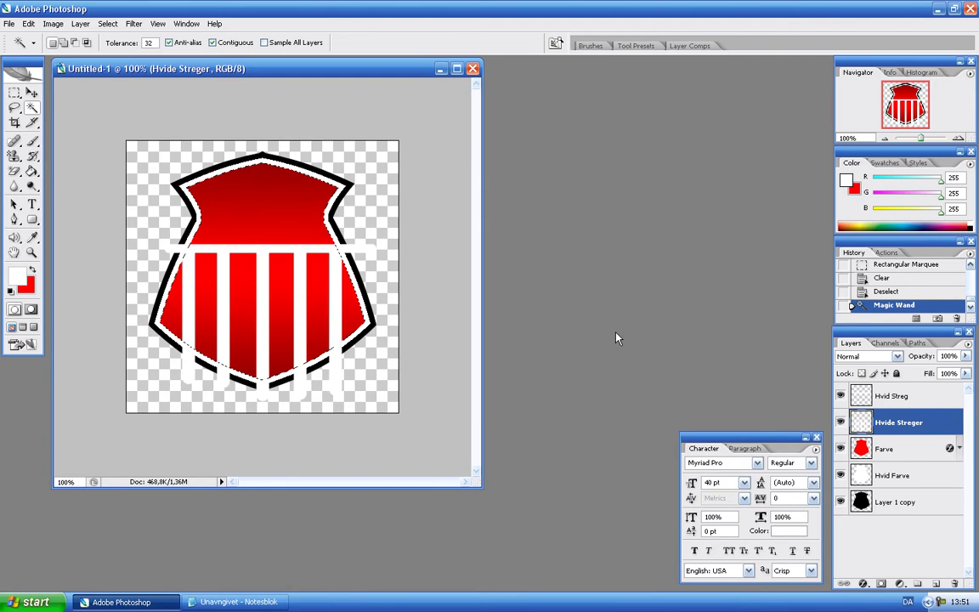
key("ctrl+shift+i")
Write "Undskyld min fejl. Det skal være CTRL+SHIFT+I" in Notepad, clear the note, and return to Photoshop
left_click(238, 602)
type("Un")
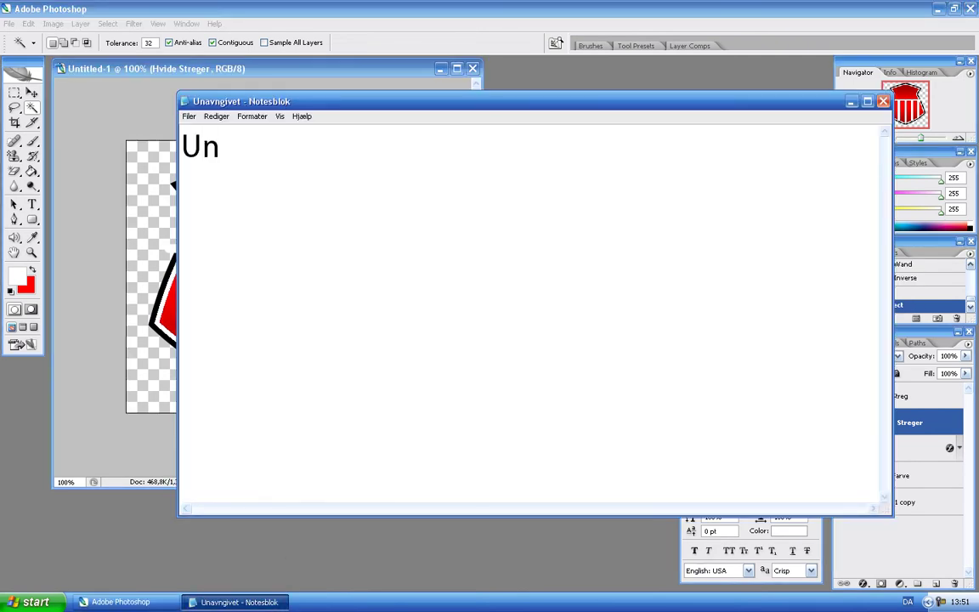
type("dskyld min fejl.")
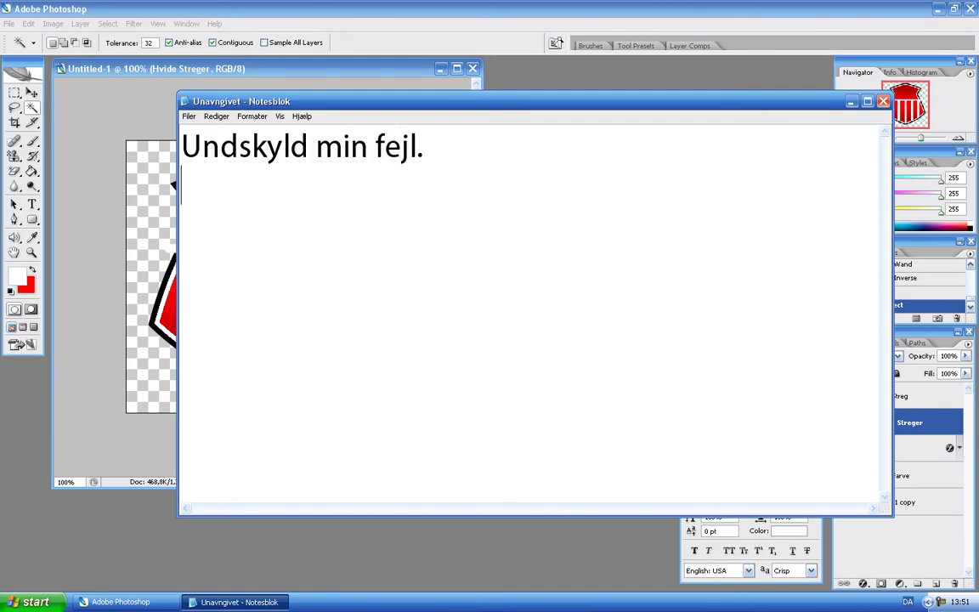
type("Det skal være CTRL+")
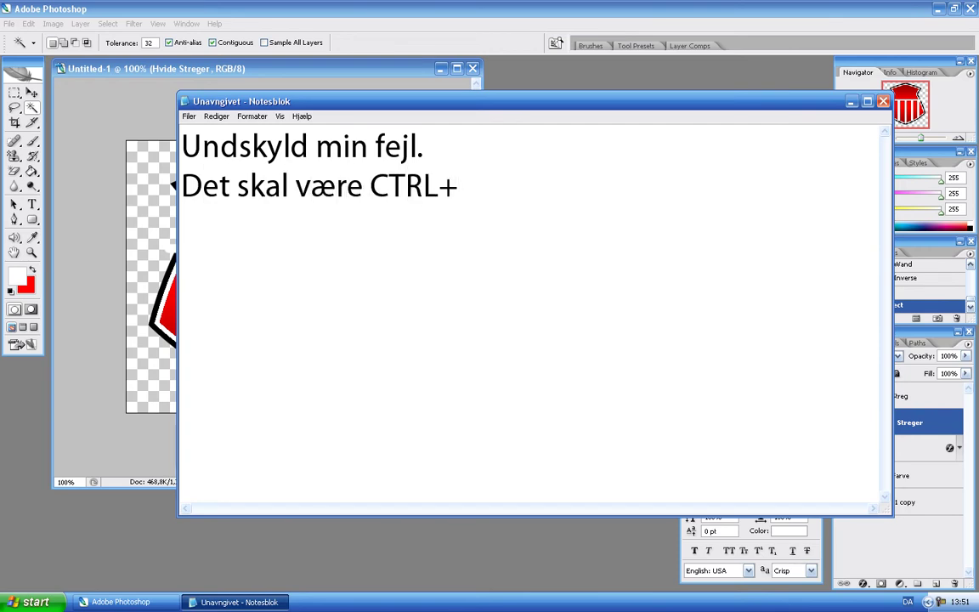
type("SHIFT+E")
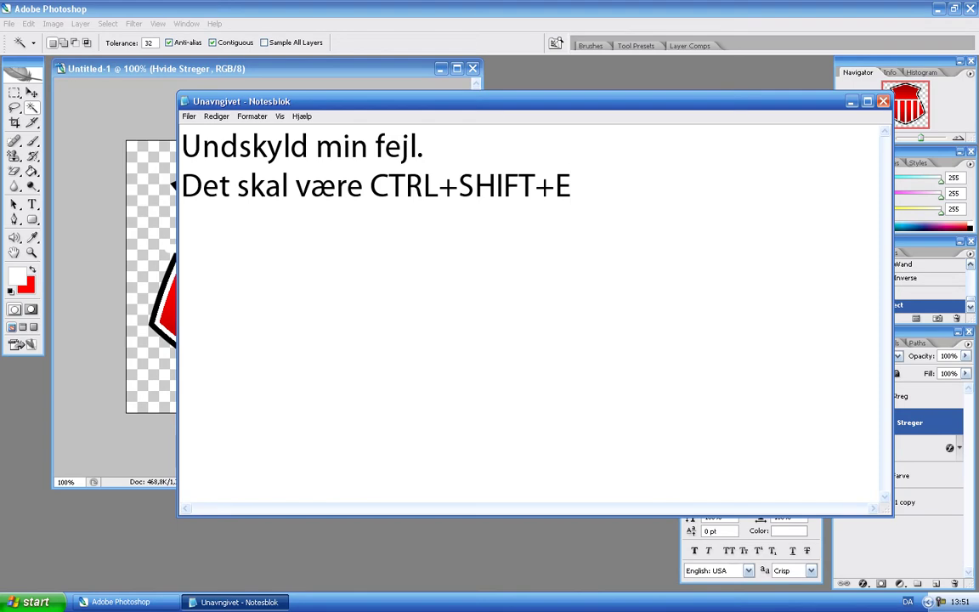
type(".")
key("BackSpace")
key("BackSpace")
type("I")
key("ctrl+a")
key("Delete")
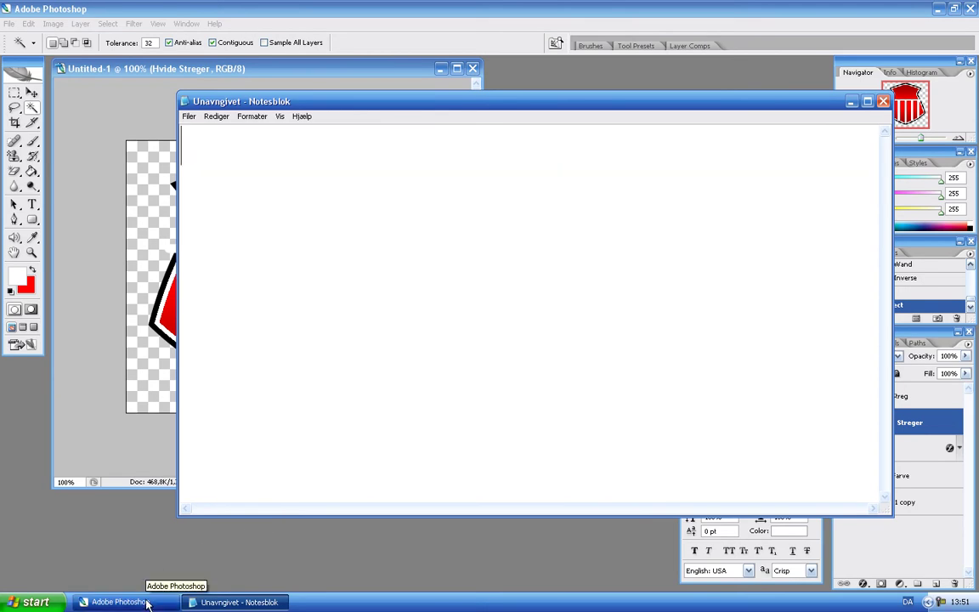
left_click(120, 601)
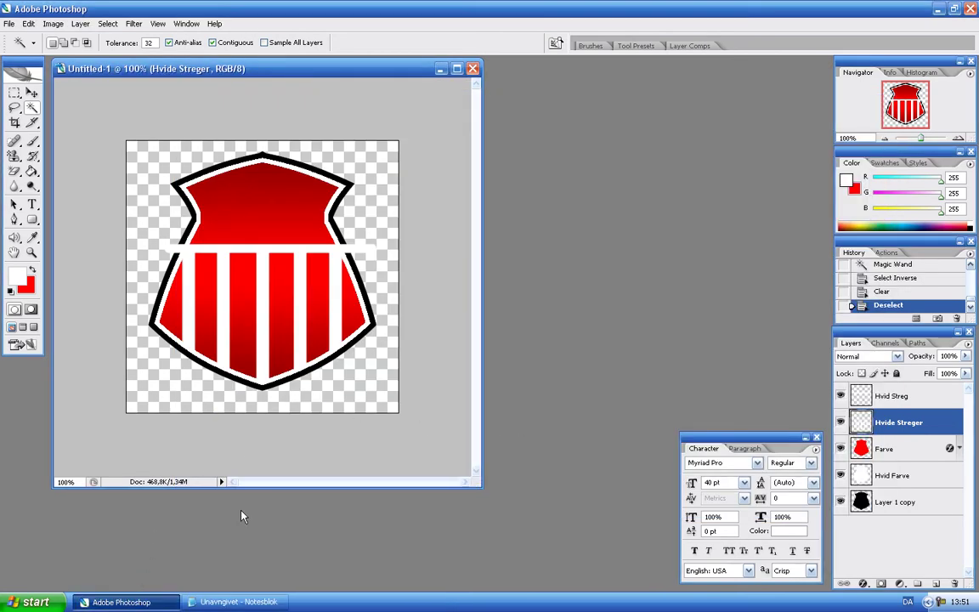
Switch to Notepad and write "Marker igen din røde farve og tryk CTRL+SHIFT+I og"
left_click(223, 602)
type("Mar")
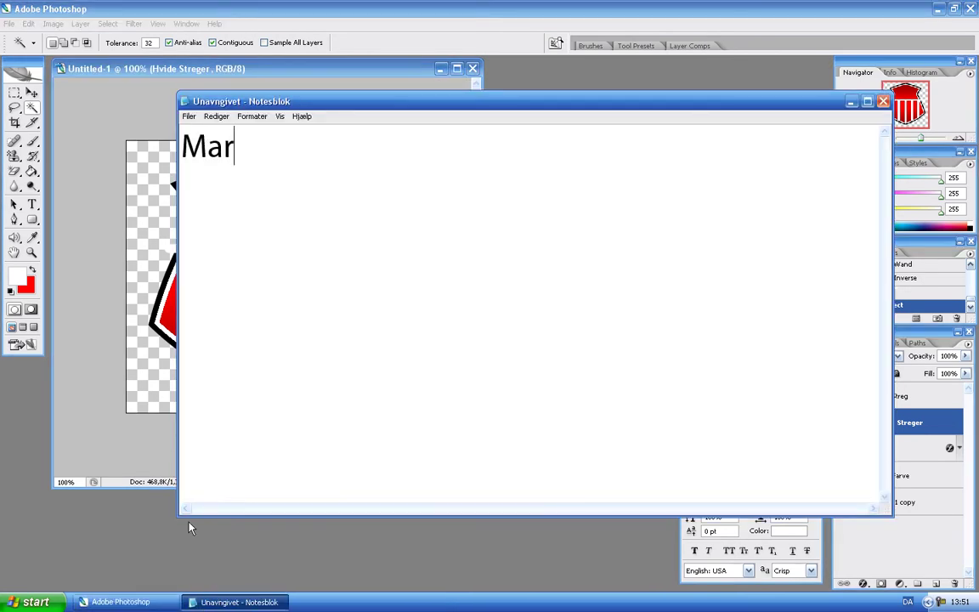
type("ker igen ditn røde farve og g")
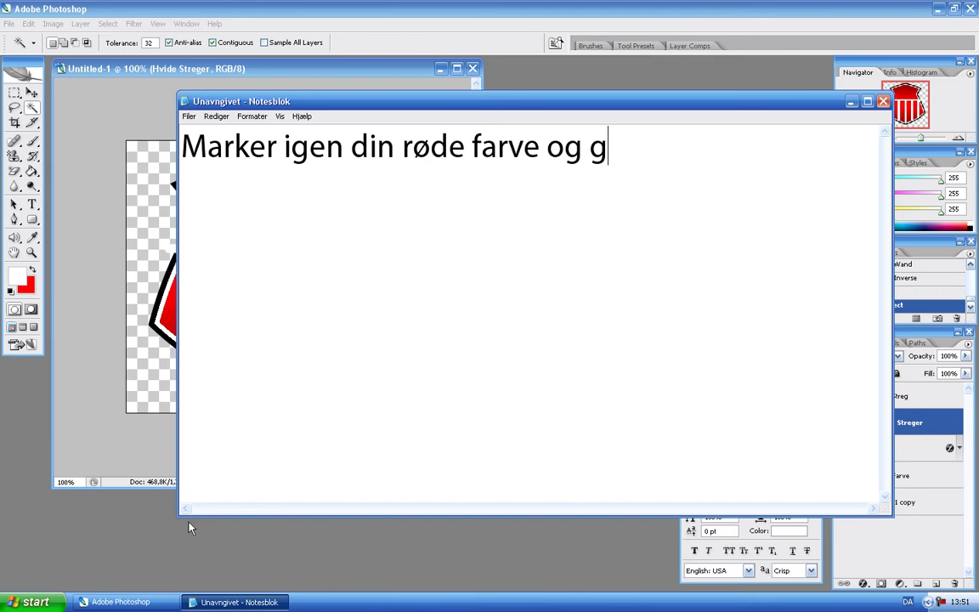
key("BackSpace")
type("tryk CTRL+S")
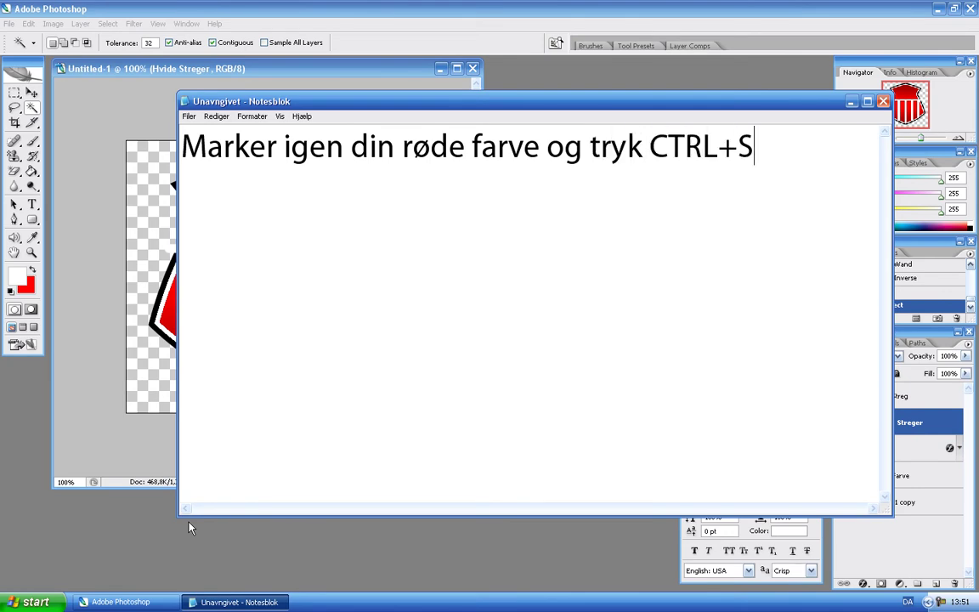
type("HIFT+I og try")
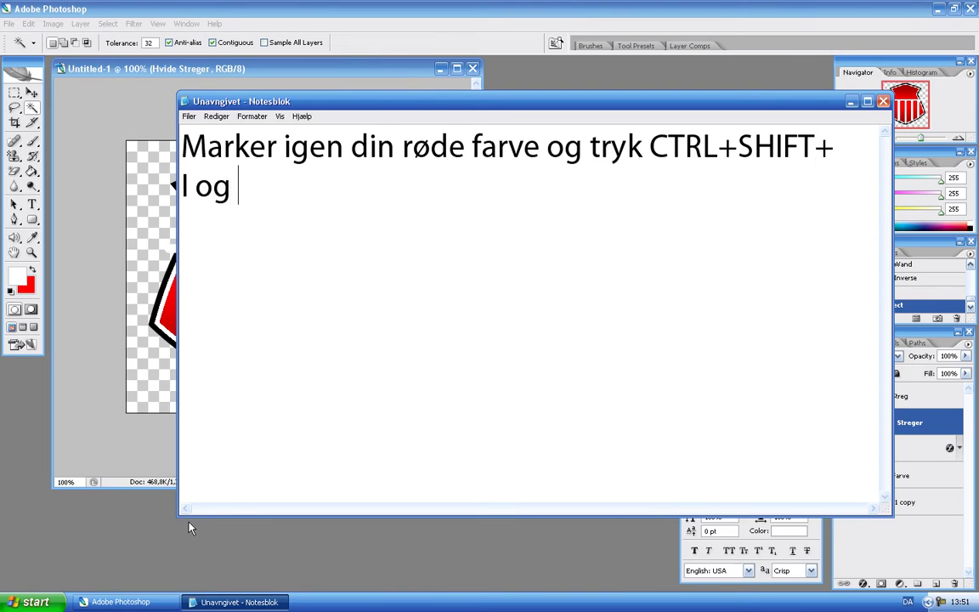
key("BackSpace")
key("BackSpace")
key("BackSpace")
Finish the note with "gå op i din hvide streg :) Så trykker du delete." and clear all the text
type("gå op i d")
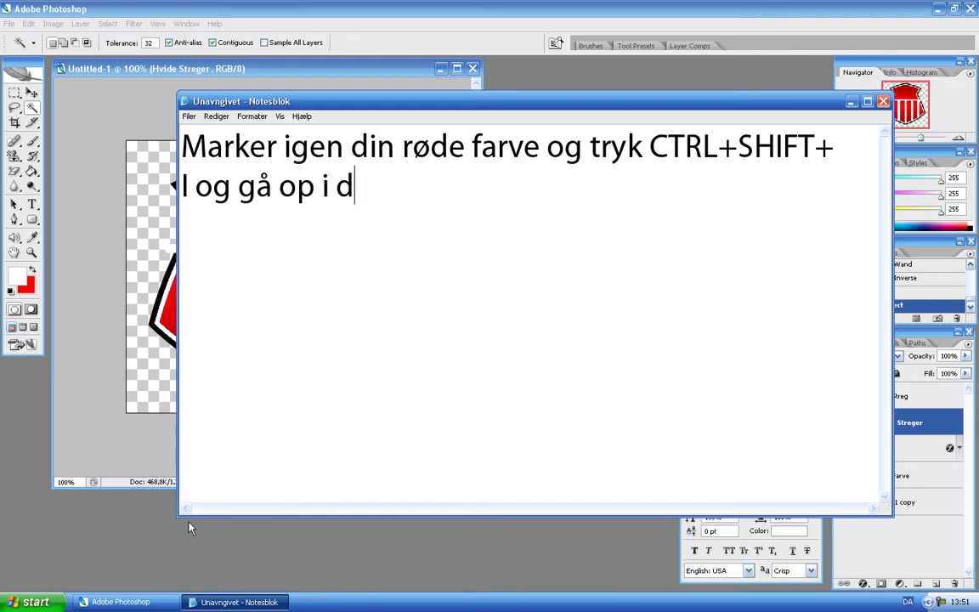
type("in hvide str")
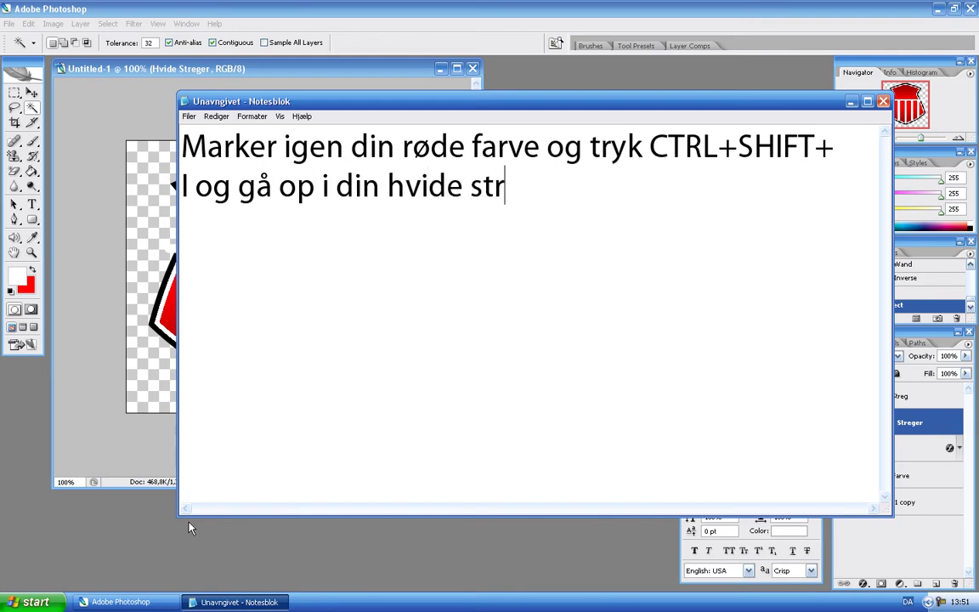
type("eg :) S")
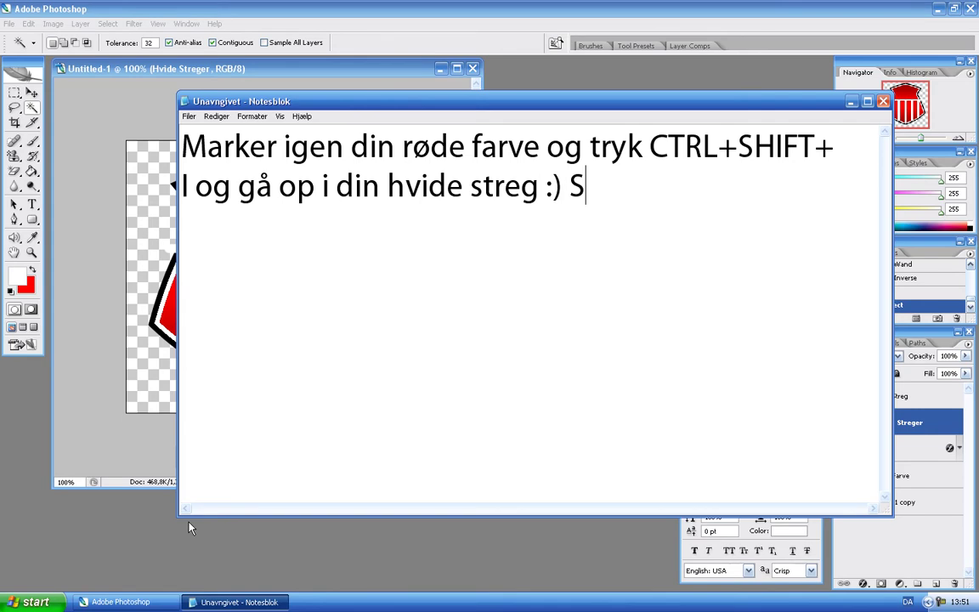
type("å trykker du ")
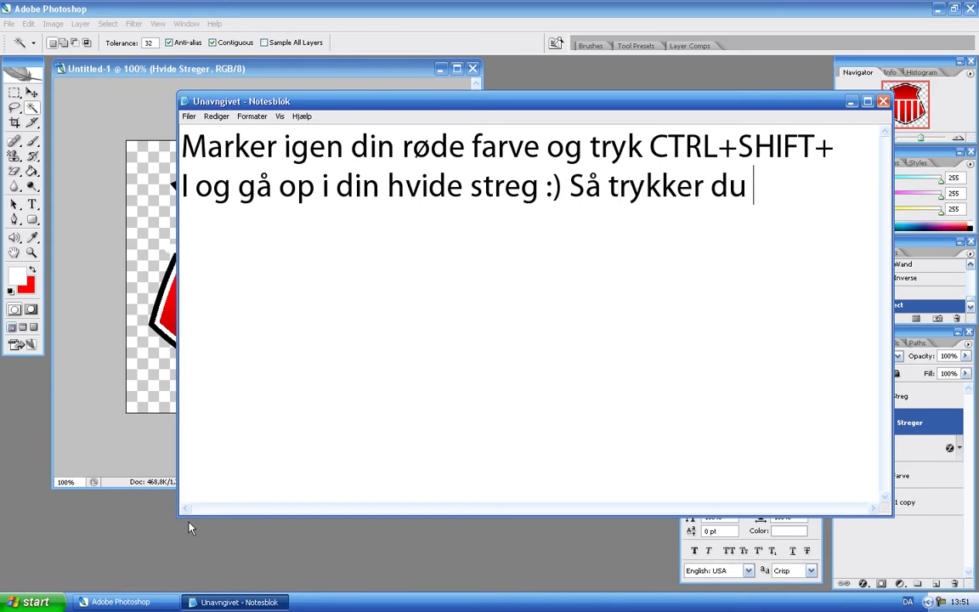
type("delete.")
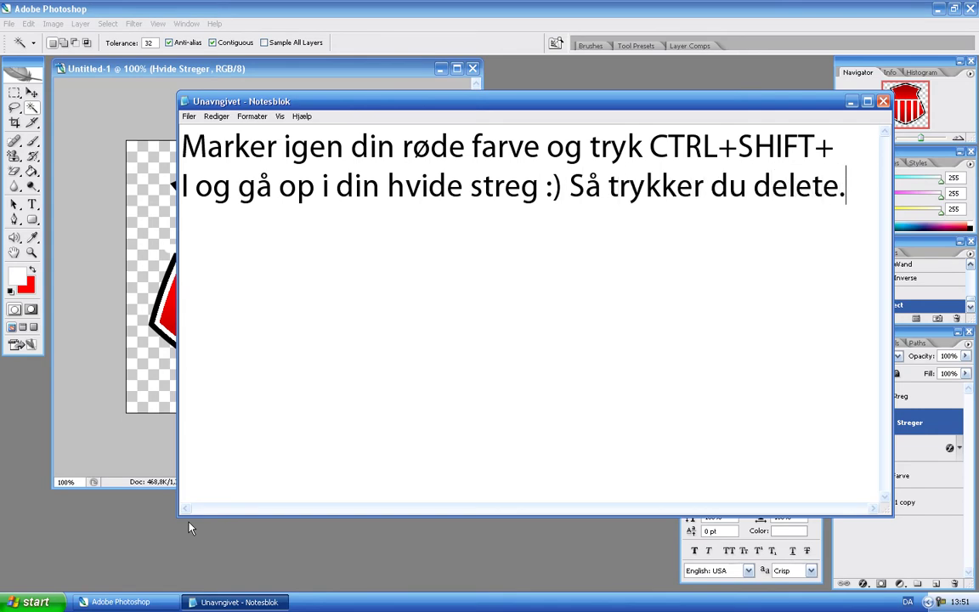
key("ctrl+a")
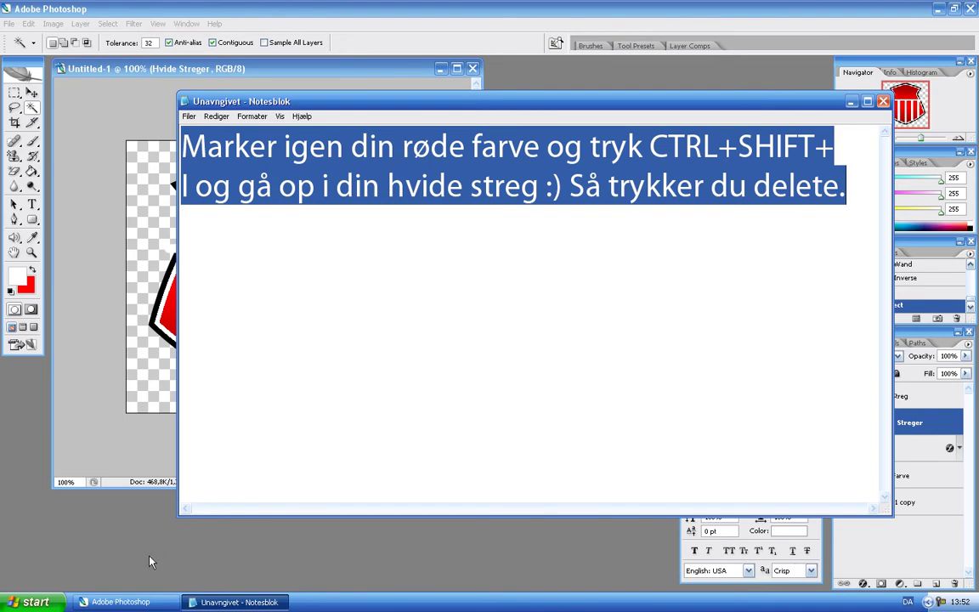
key("Delete")
Switch to Photoshop, select everything outside the red Farve area using the Magic Wand, clear it from the Hvid Streg layer, and deselect
left_click(161, 600)
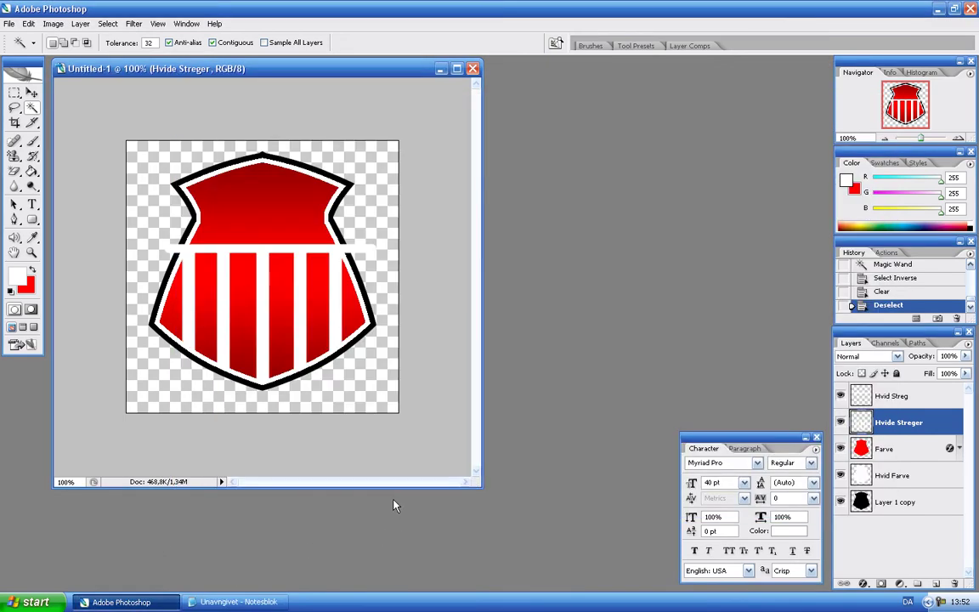
left_click(235, 282)
key("ctrl+d")
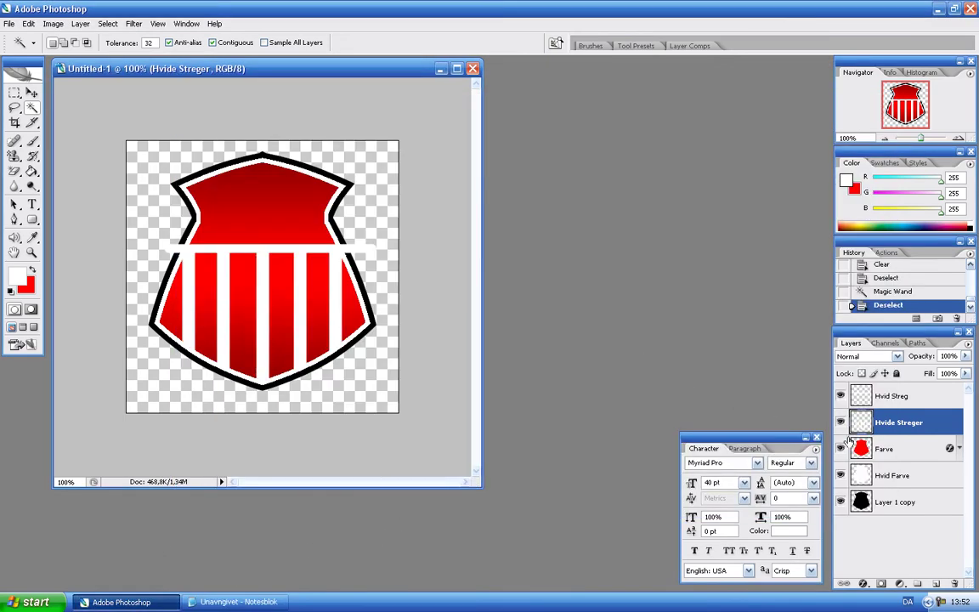
key("alt+bracketleft")
key("alt+bracketright")
key("alt+bracketright")
left_click(306, 257)
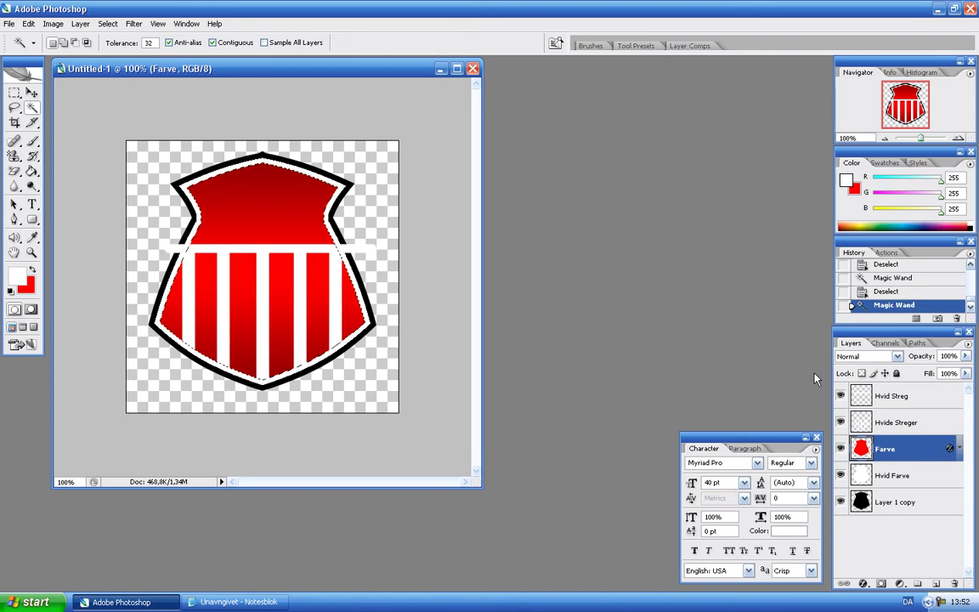
key("ctrl+shift+i")
key("Delete")
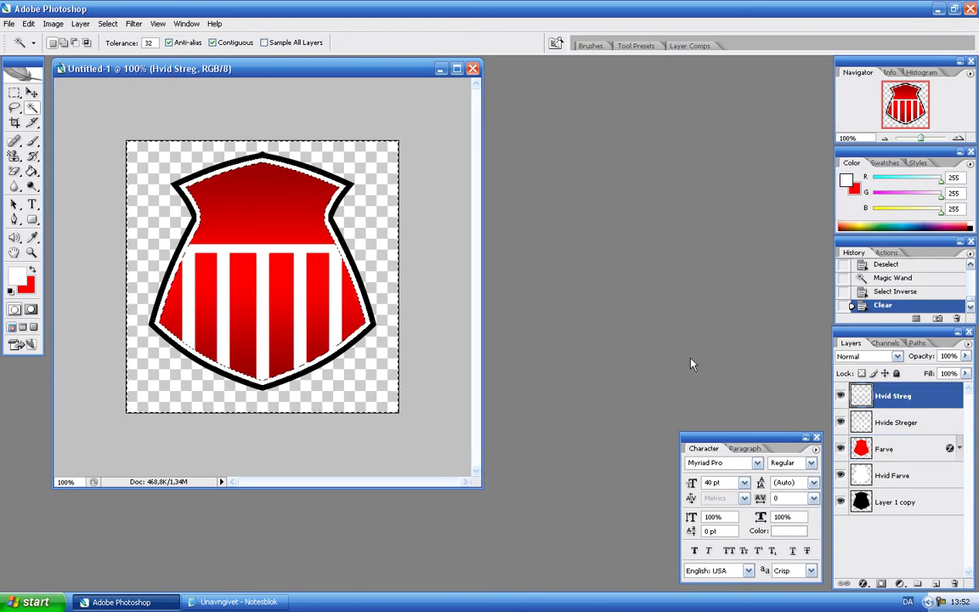
key("ctrl+d")
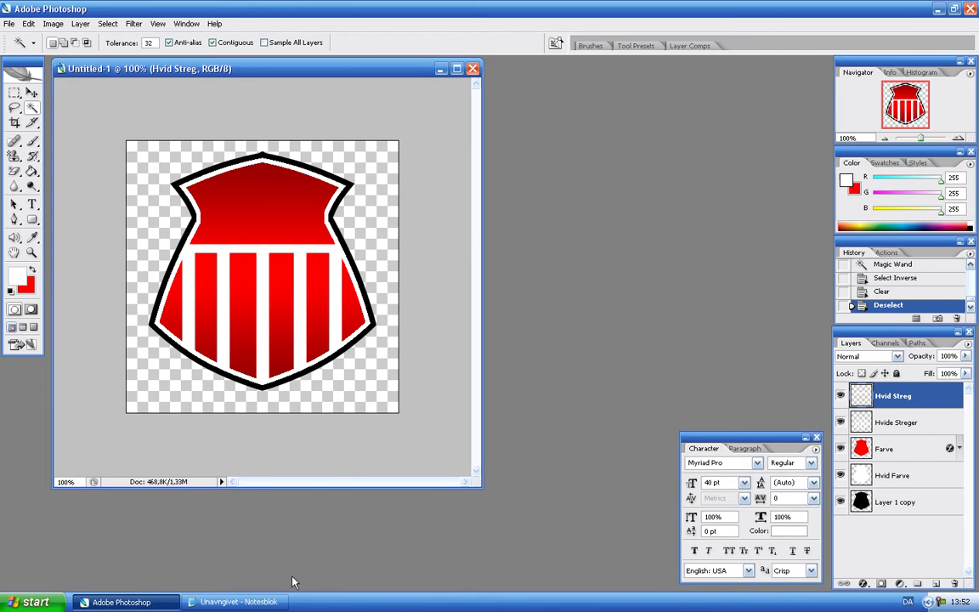
Switch to Notepad and write "Nu skriver du din tekst (der er ikke så meget plads)"
key("alt+Tab")
type("Nu s")
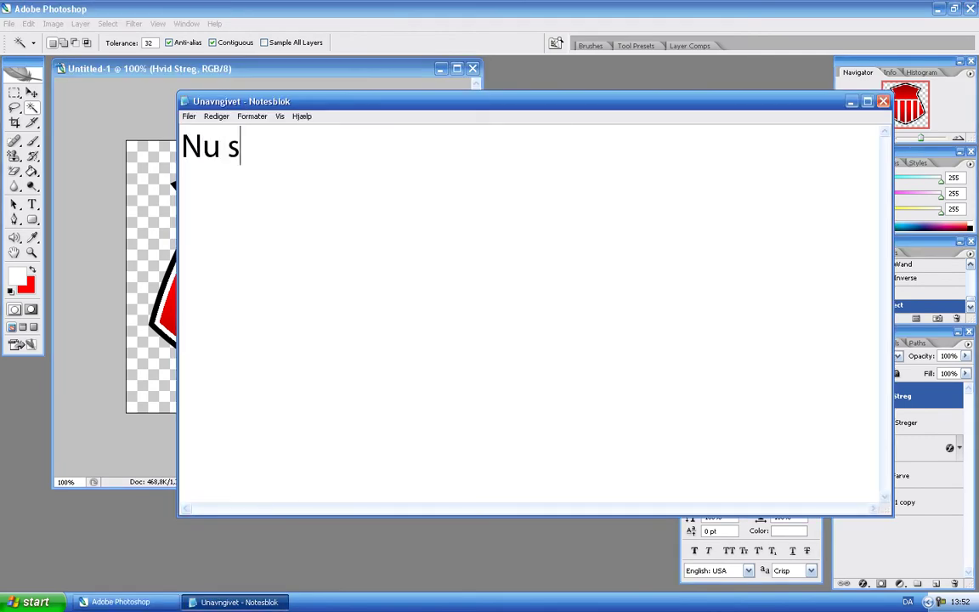
type("kriver du din te")
key("BackSpace")
type("tekst ")
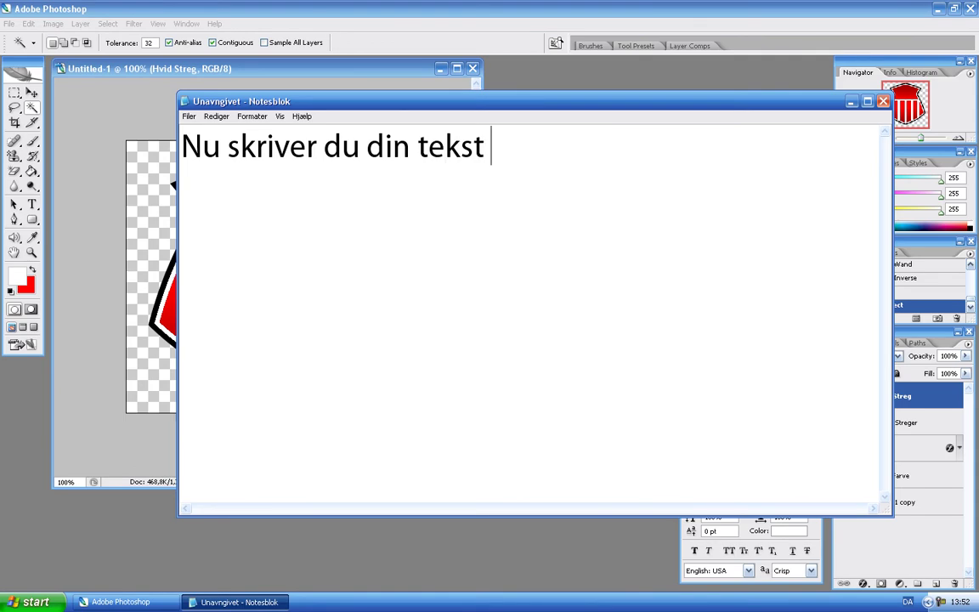
type("(der er ikke så meget plads) ")
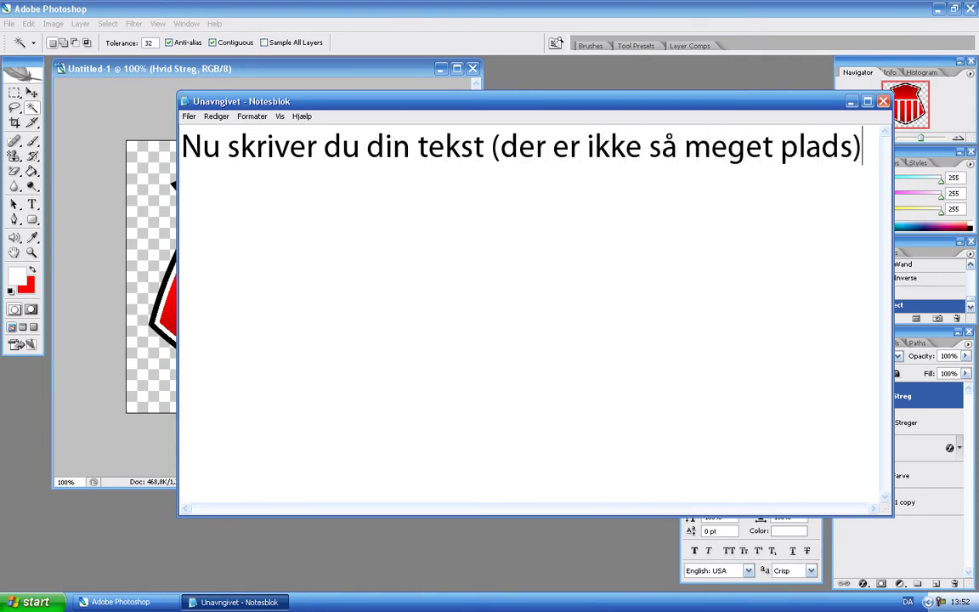
Finish the note with "derfor skriver du din forkortelse :)" and select all the text
type("derfor skrive")
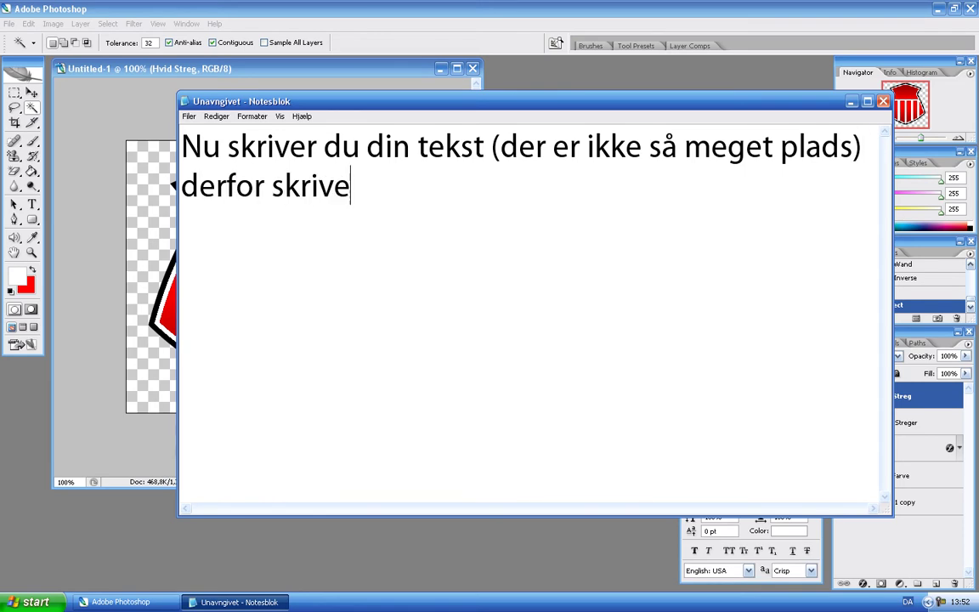
type("r du din")
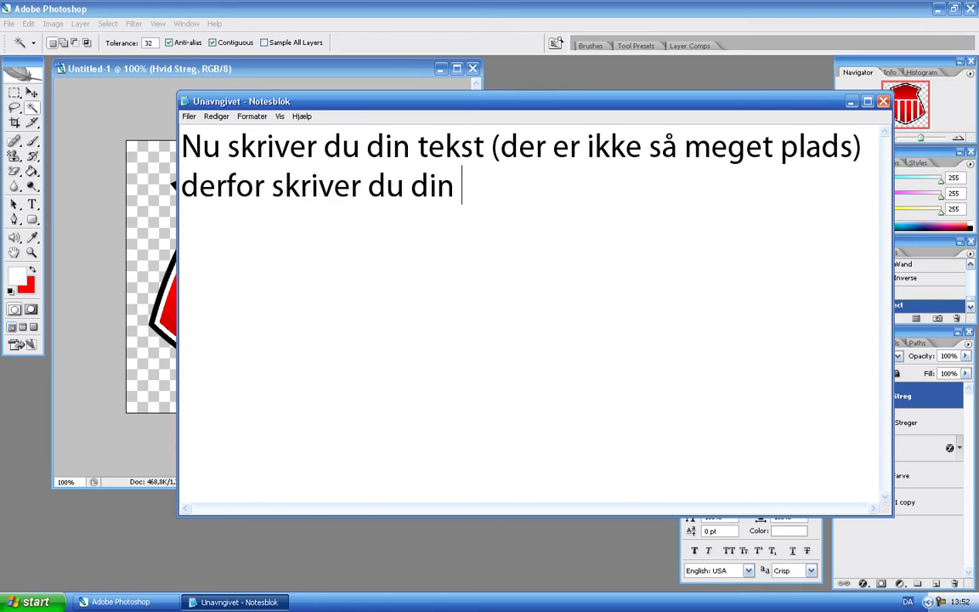
type(" forkortelse :")
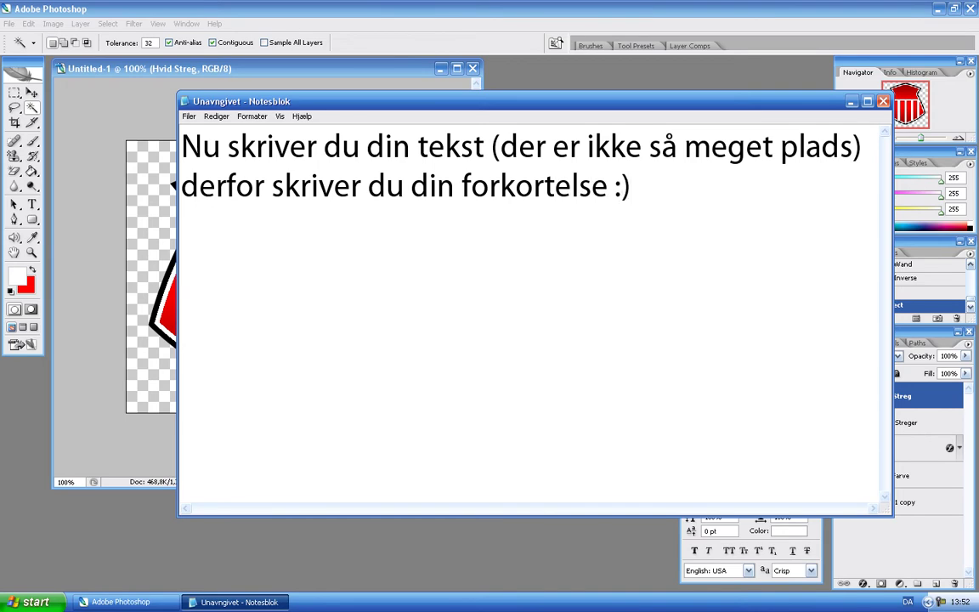
key("ctrl+a")
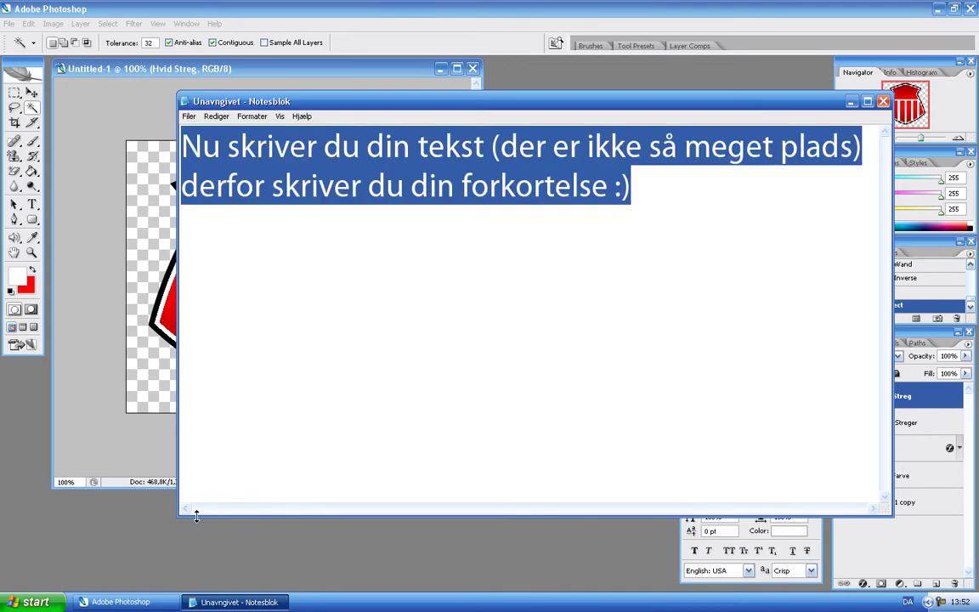
Switch to Photoshop, add the white text "KFC" at 100 pt in the shield's upper red area, and move it slightly down
left_click(119, 601)
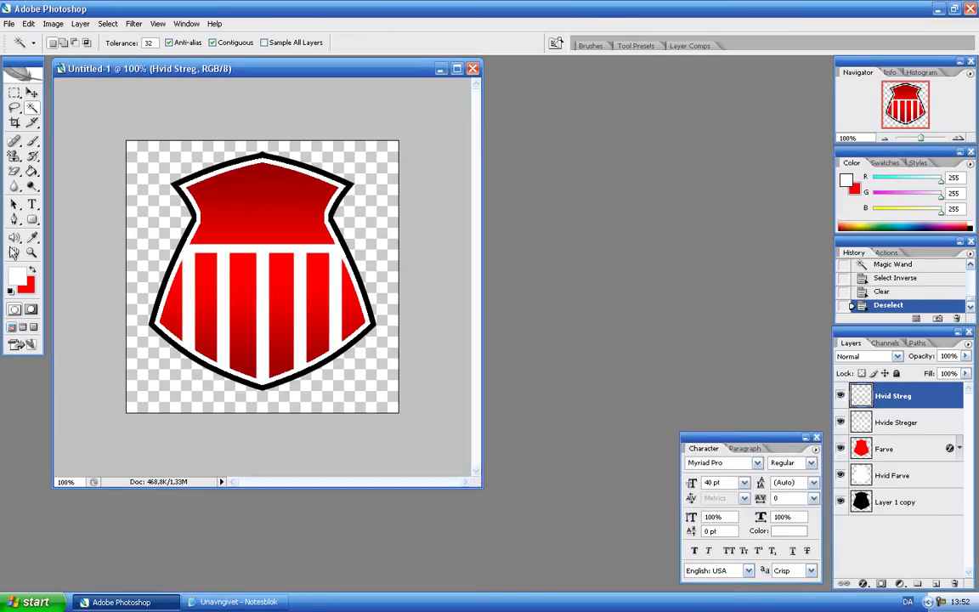
left_click(32, 204)
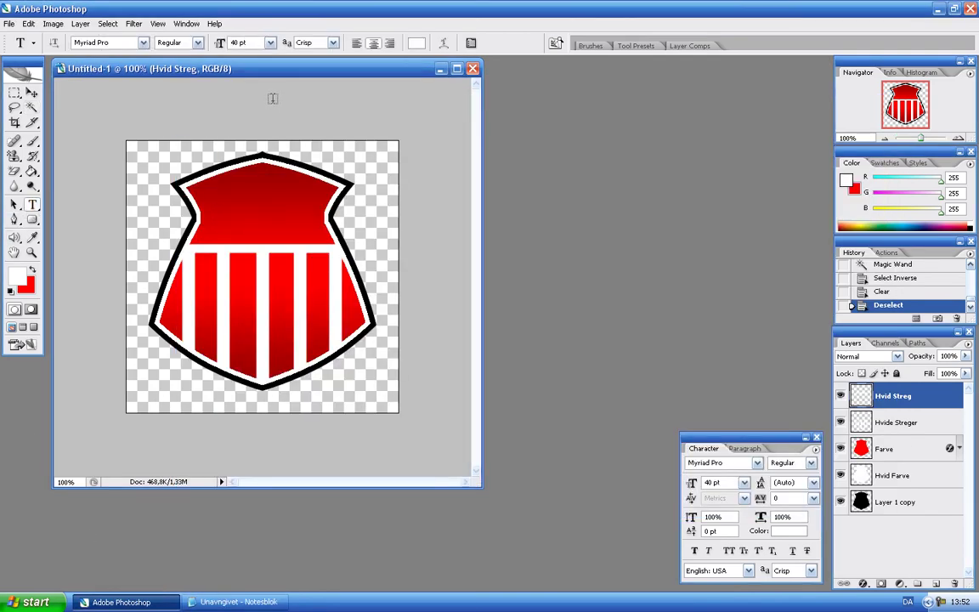
left_click(257, 223)
left_click(242, 42)
type("100")
key("Return")
type("KFC")
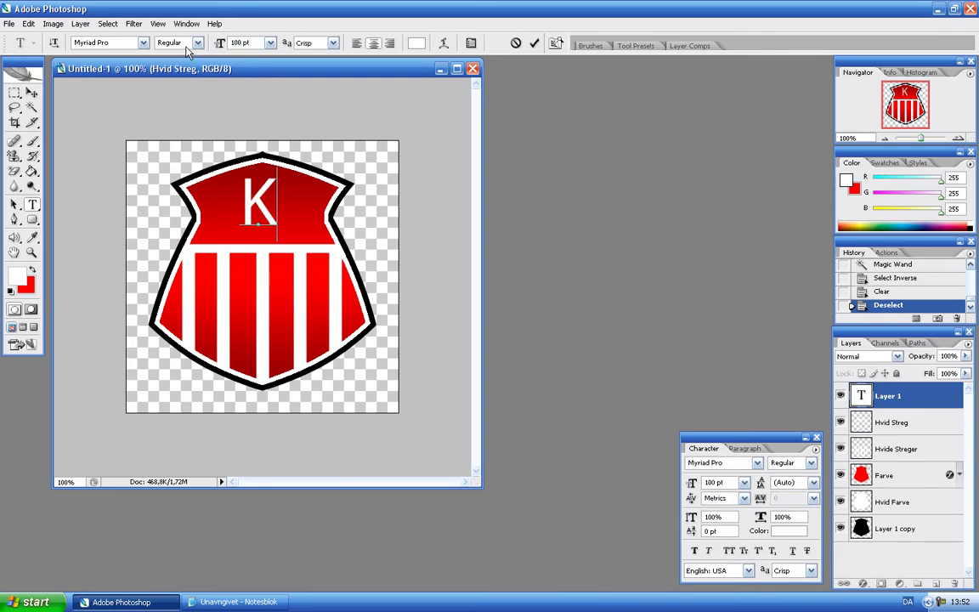
left_click(30, 93)
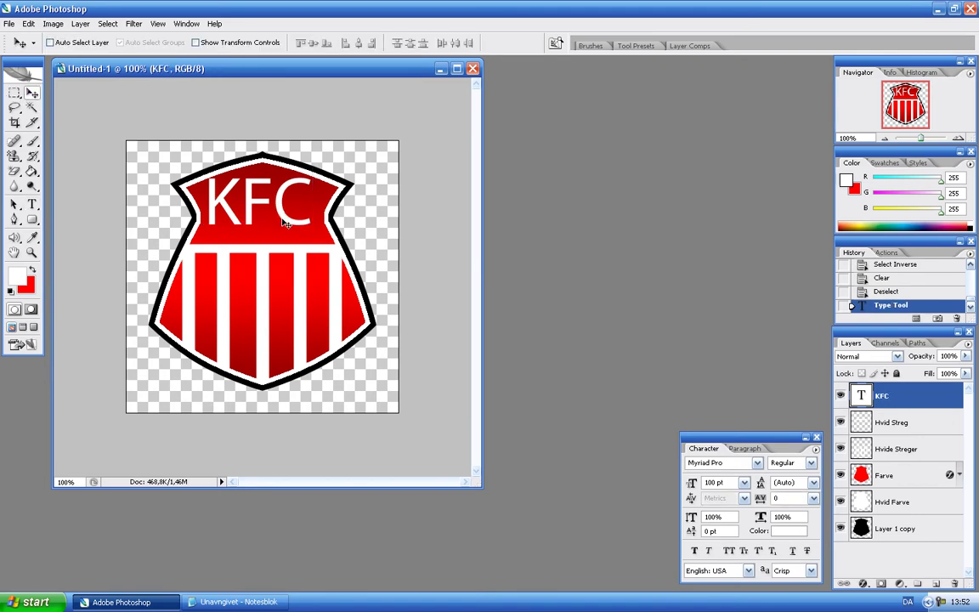
left_click_drag(298, 232, 300, 242)
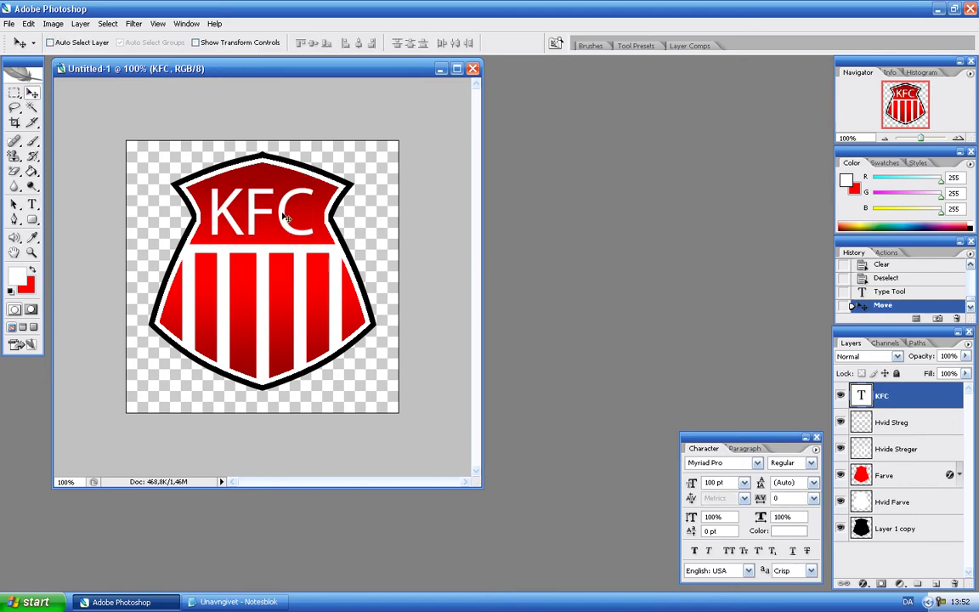
Set the KFC text's size to 120 pt and its anti-aliasing to Smooth
left_click(31, 205)
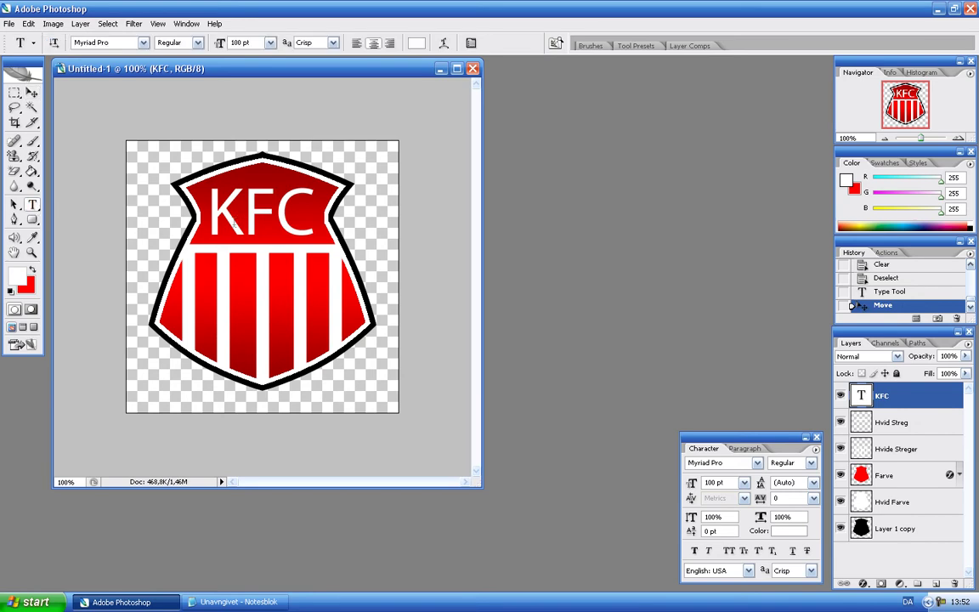
left_click_drag(206, 212, 316, 217)
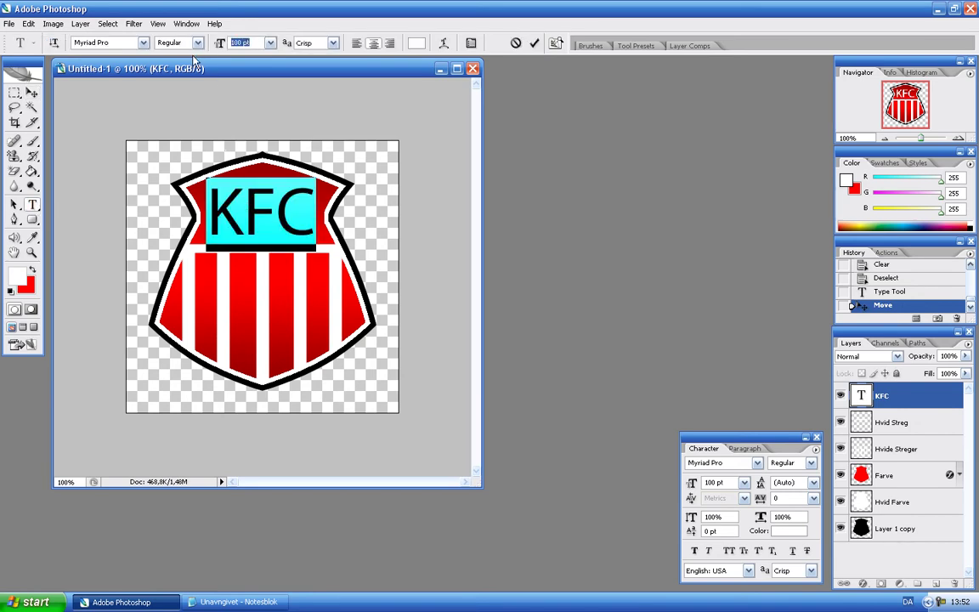
type("120")
left_click(314, 43)
left_click(293, 99)
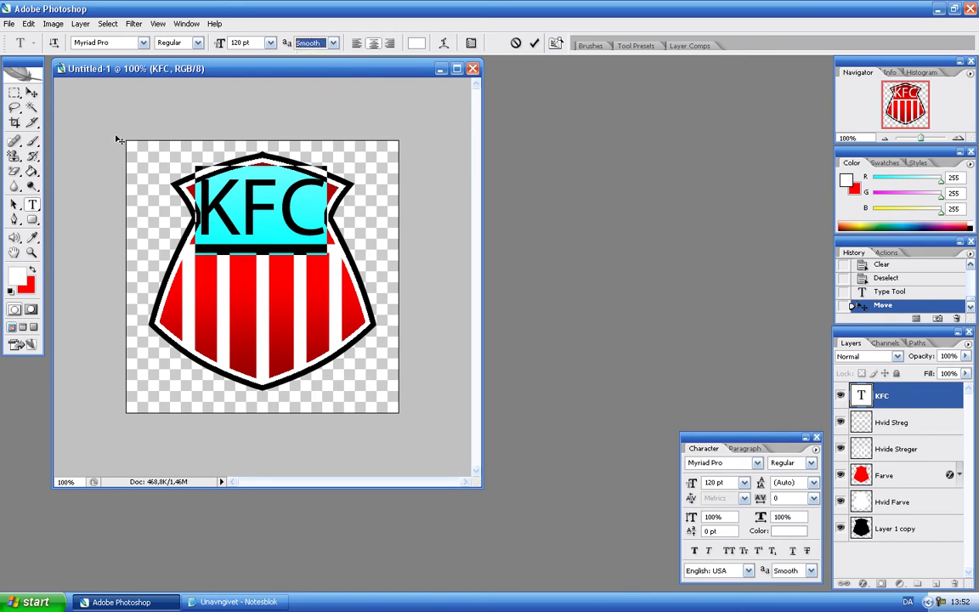
left_click(30, 92)
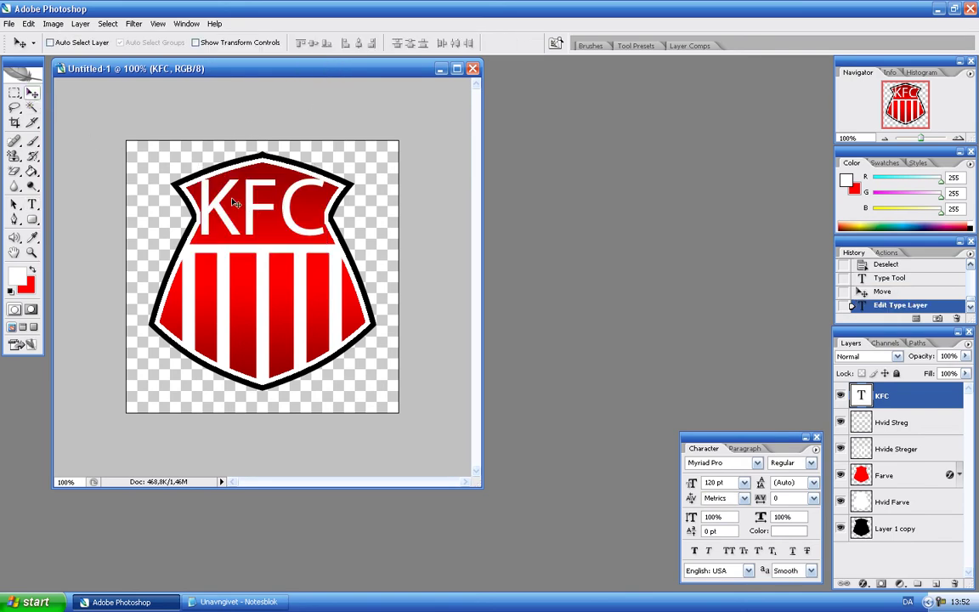
Set the KFC text's size to 110 pt and adjust its placement within the shield's upper red area
left_click(31, 205)
left_click_drag(327, 223, 201, 117)
double_click(234, 40)
type("110")
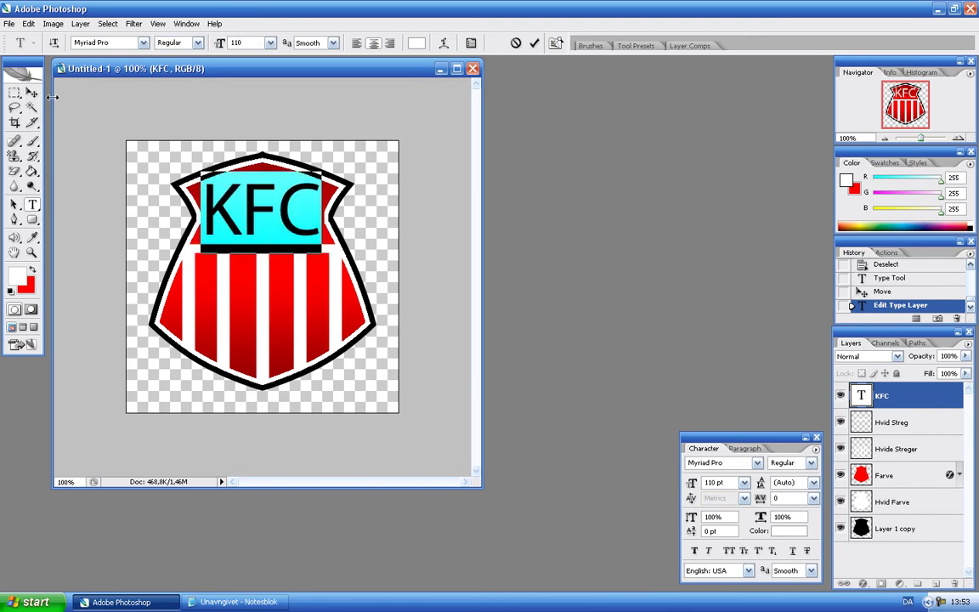
left_click(32, 92)
left_click_drag(259, 207, 259, 207)
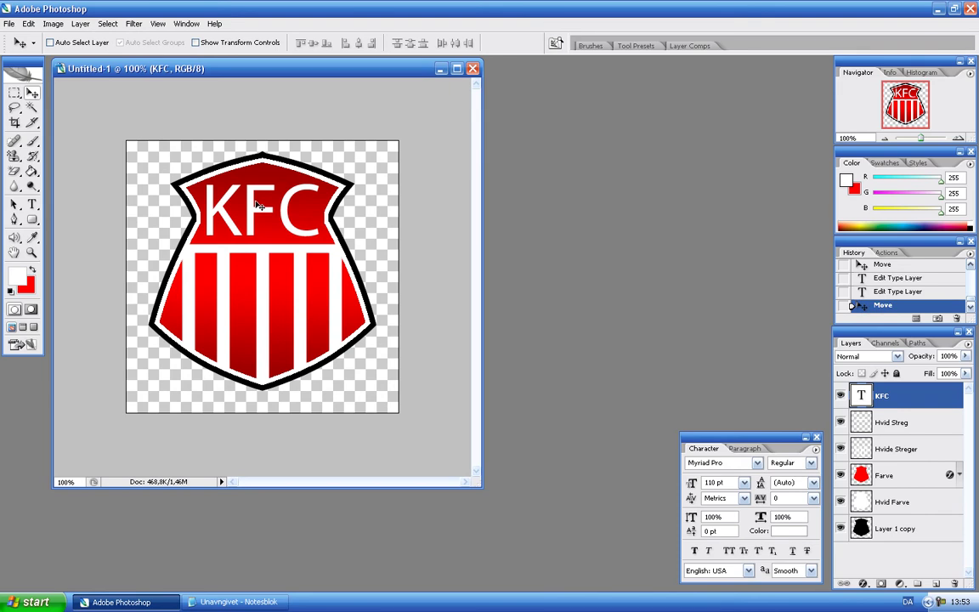
Switch to Notepad and write the line "Nu kan du selv tilføje effekter."
left_click(231, 602)
type("nU K")
key("BackSpace")
key("BackSpace")
key("BackSpace")
key("BackSpace")
type("Nu kan du")
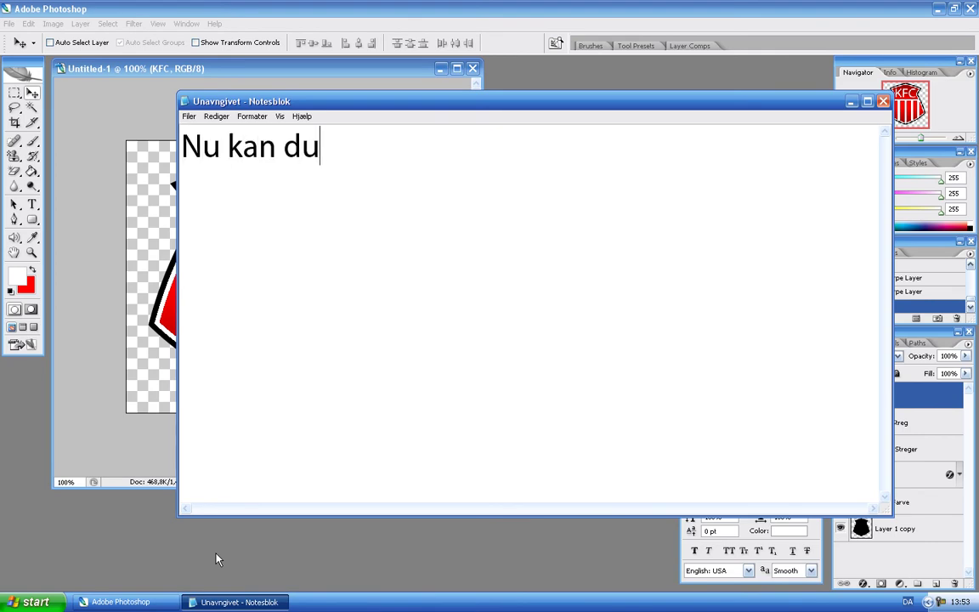
type(" selv tilfø")
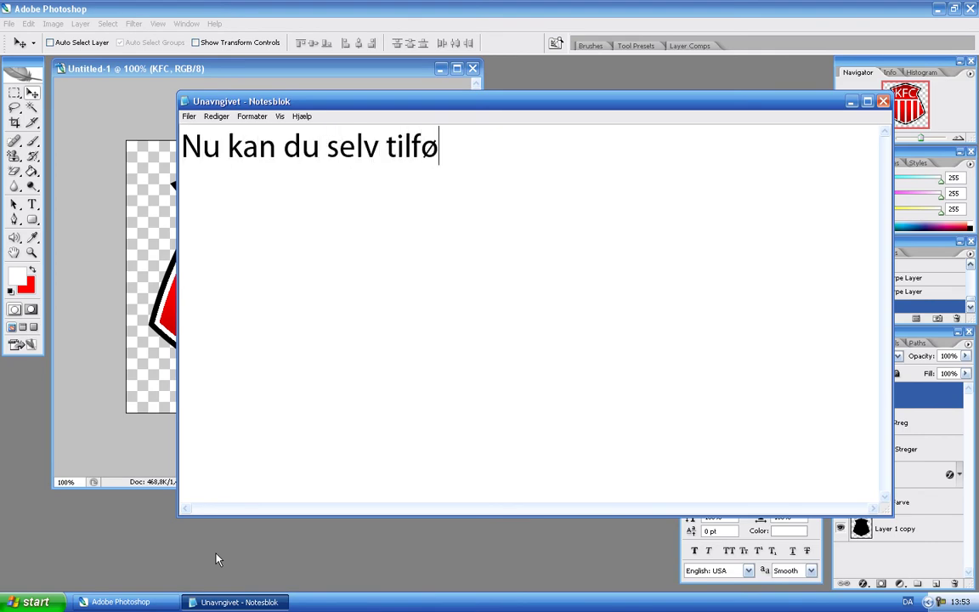
type("je effekter.")
key("Return")
Finish the note with "Jeg har en pakke brushes som jeg bruger til at lave nogle streger omkring." and clear all the text
type("Jeg har en pakke")
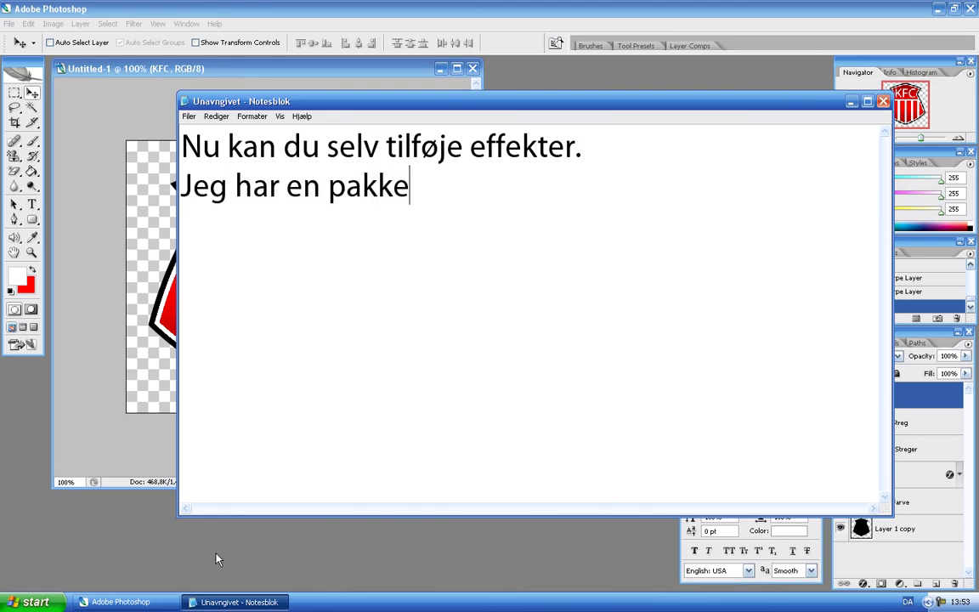
type(" brushes som")
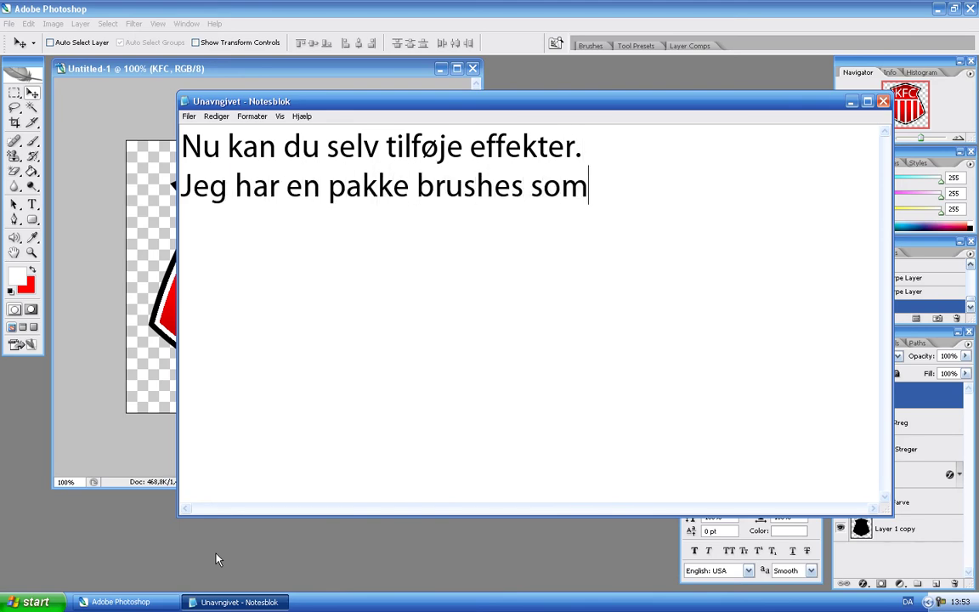
type(" jeg bruger til")
key("Return")
type("at la")
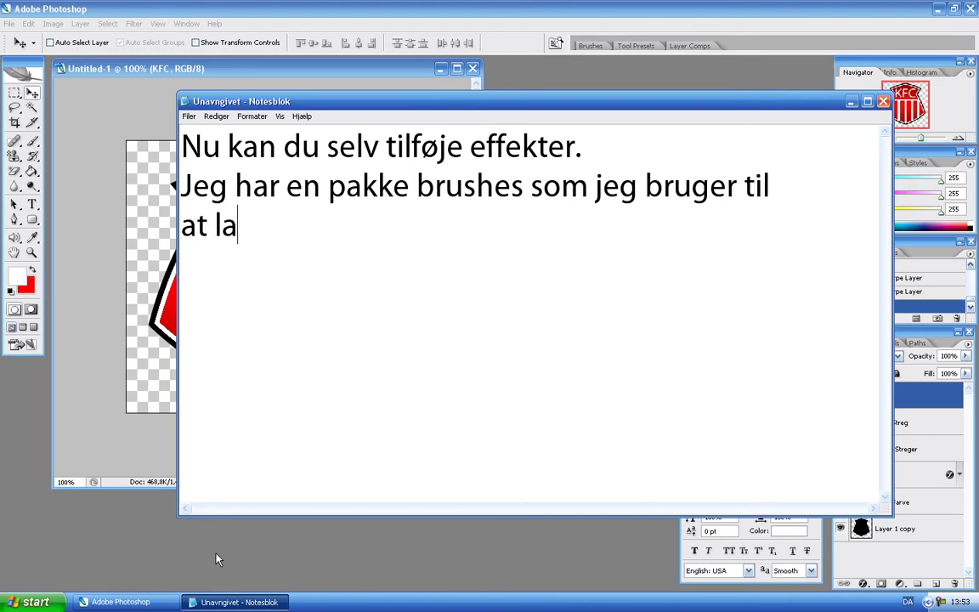
type("ve nogle ")
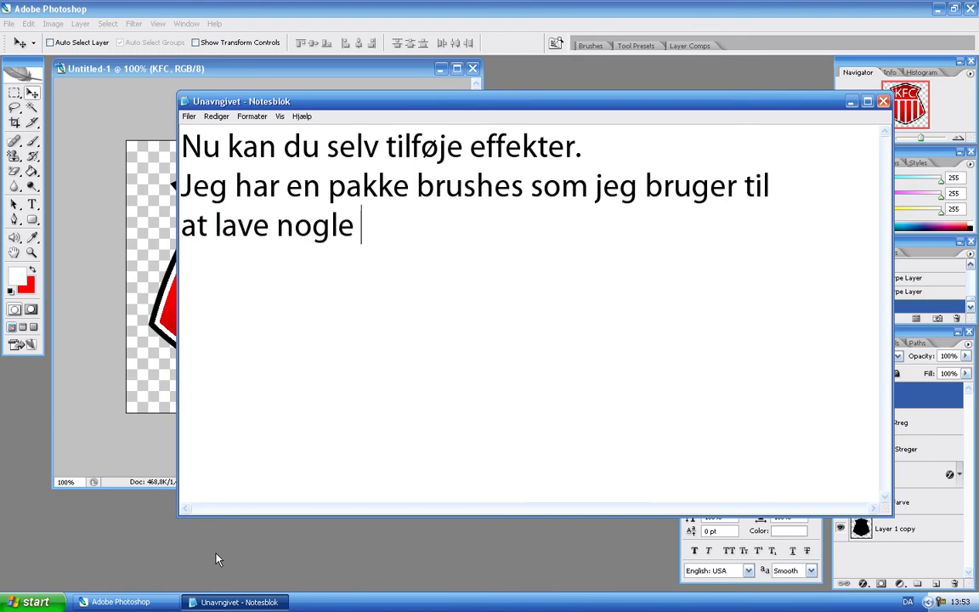
type("streger omkring.")
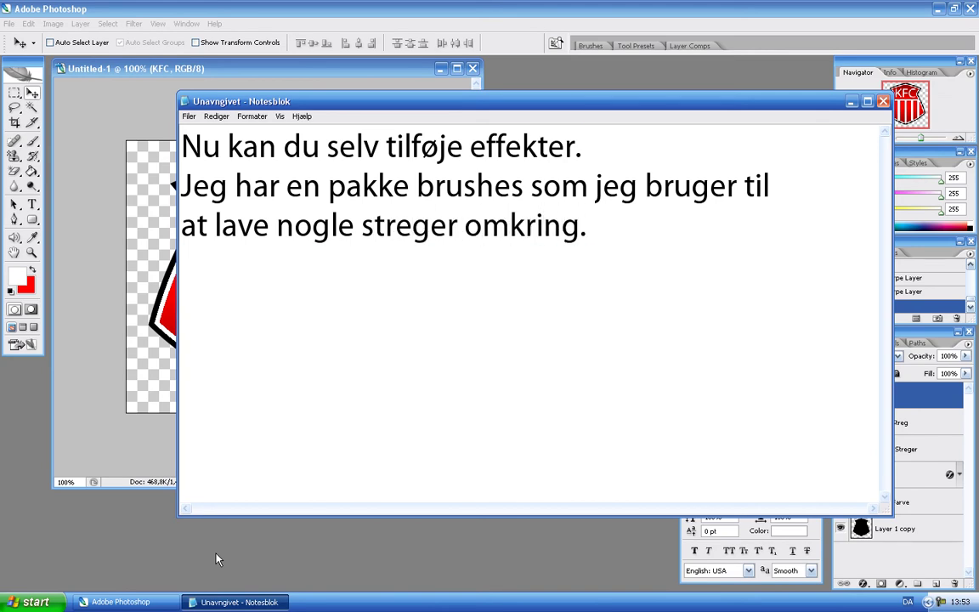
key("ctrl+a")
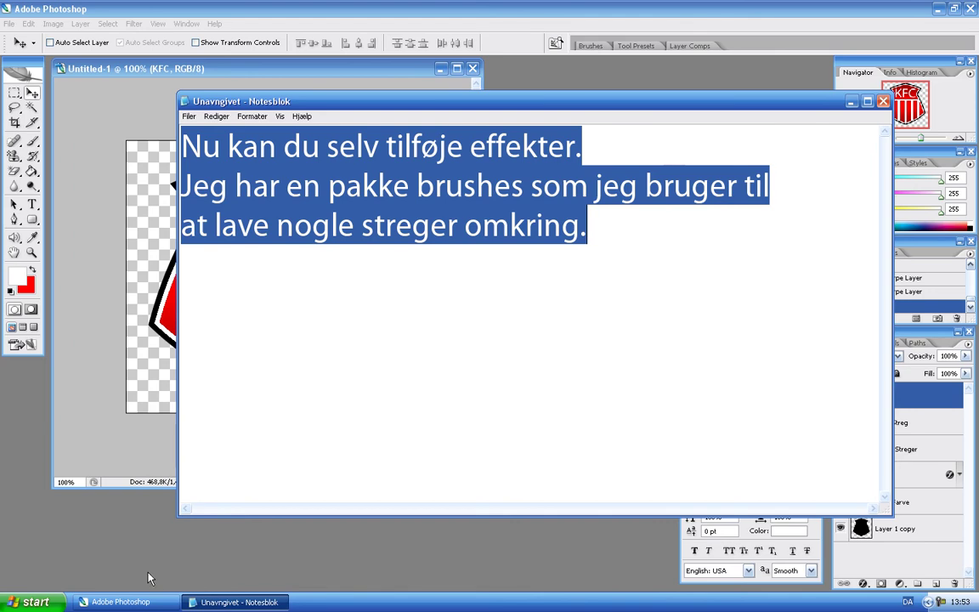
key("ctrl+x")
Switch to Photoshop and create a new layer named "Sorte streger" beneath Layer 1 copy
left_click(85, 412)
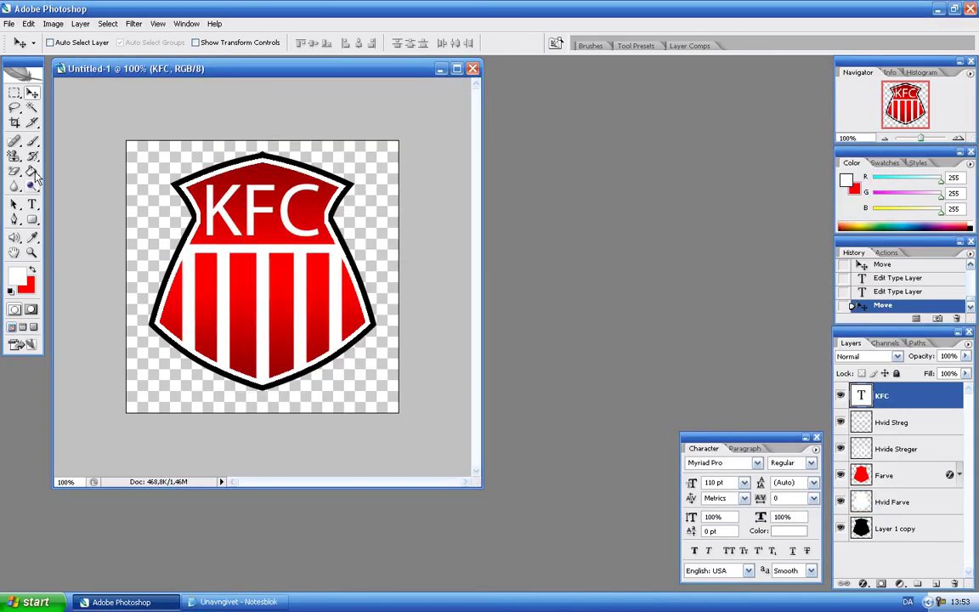
left_click(32, 141)
left_click(873, 525)
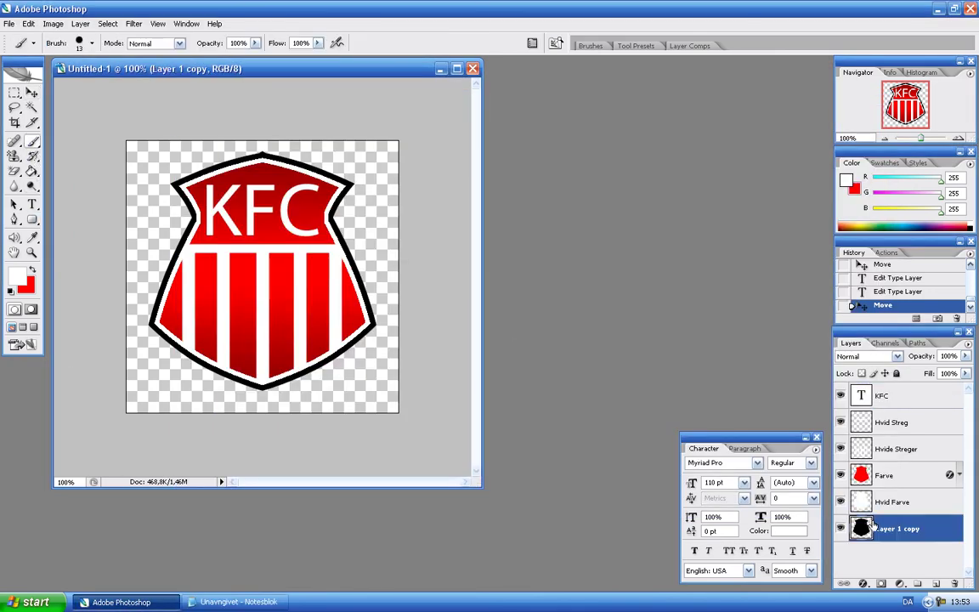
left_click(80, 24)
mouse_move(87, 38)
left_click(239, 39)
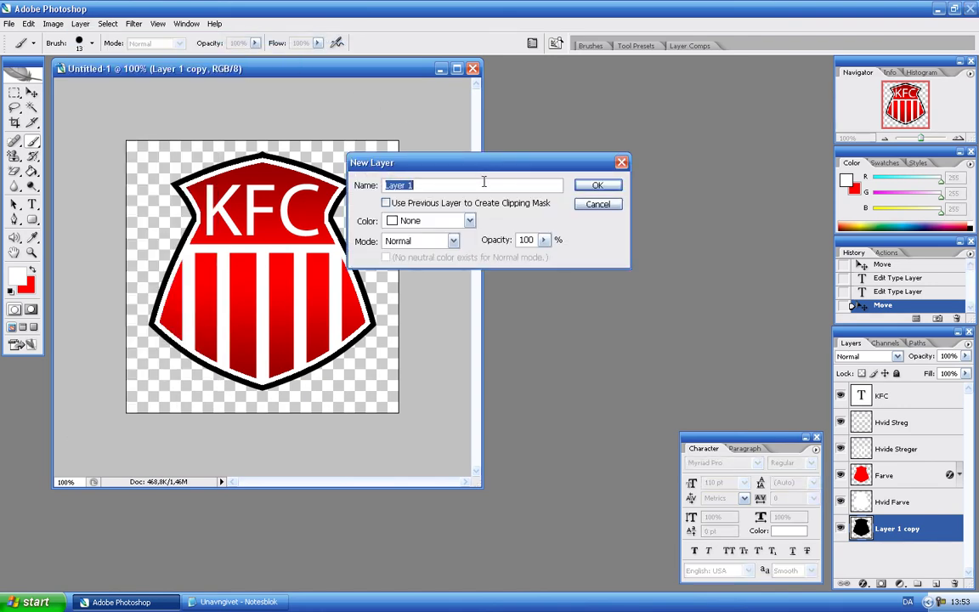
type("Sorte streger")
key("Return")
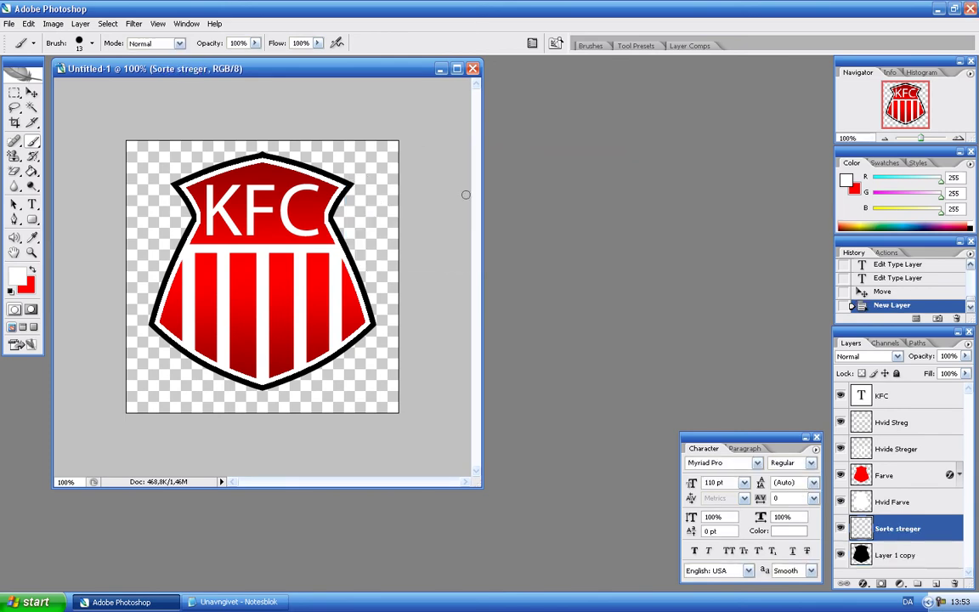
left_click_drag(877, 530, 882, 576)
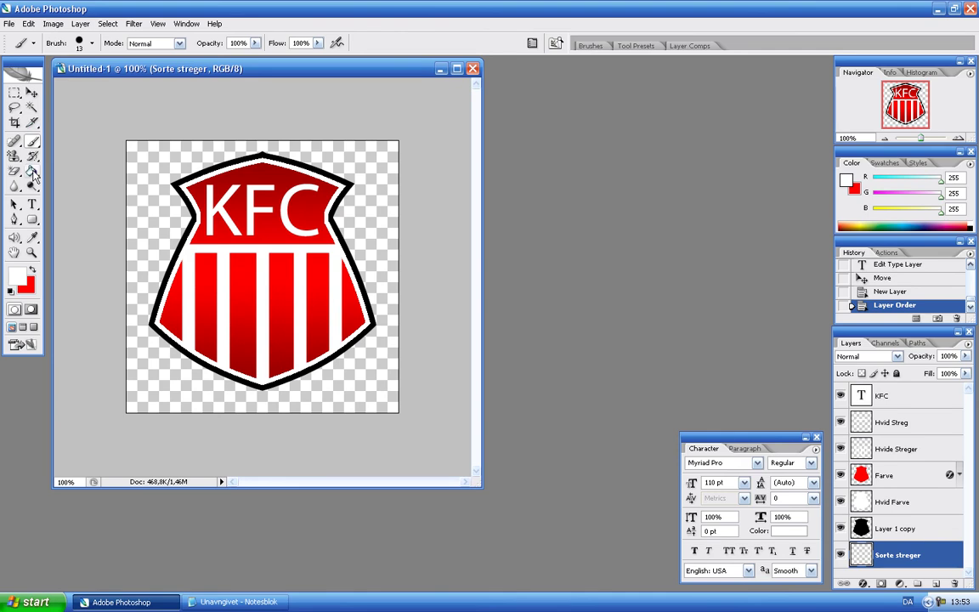
Stamp a black 600 px tribal ornament brush once behind the shield on the Sorte streger layer
left_click(11, 292)
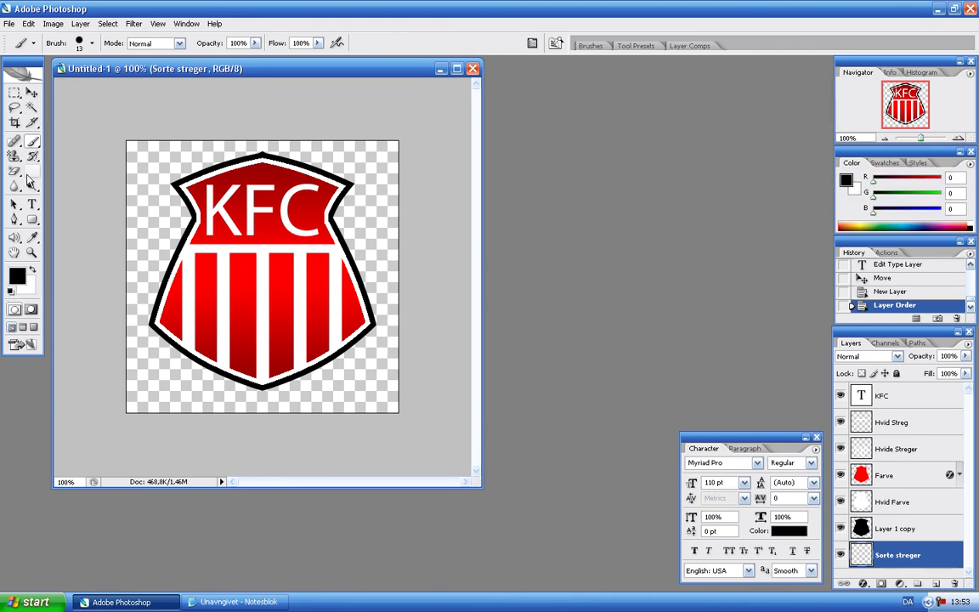
left_click(79, 43)
left_click_drag(149, 166, 148, 214)
scroll(86, 209, "down", 3)
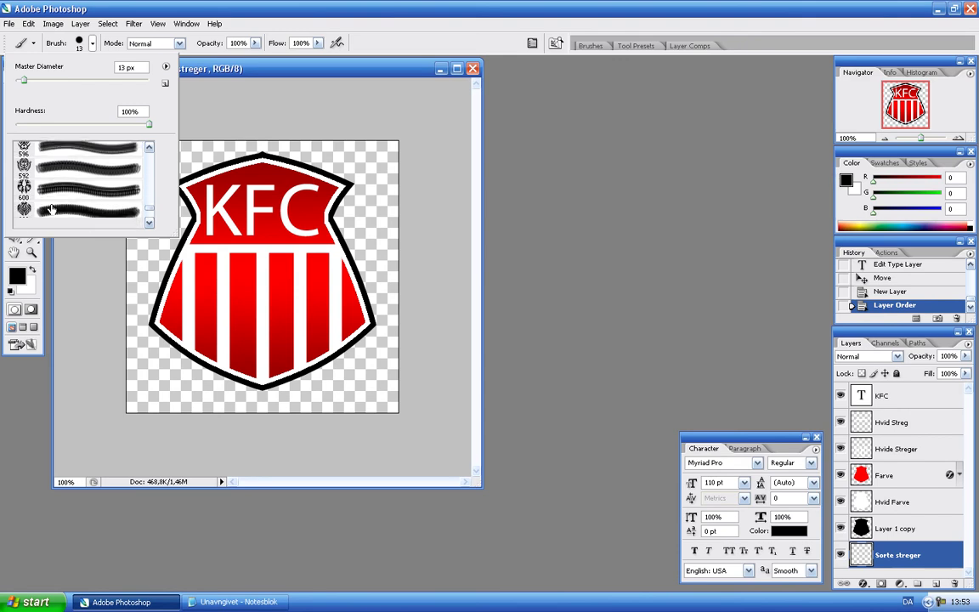
left_click(46, 189)
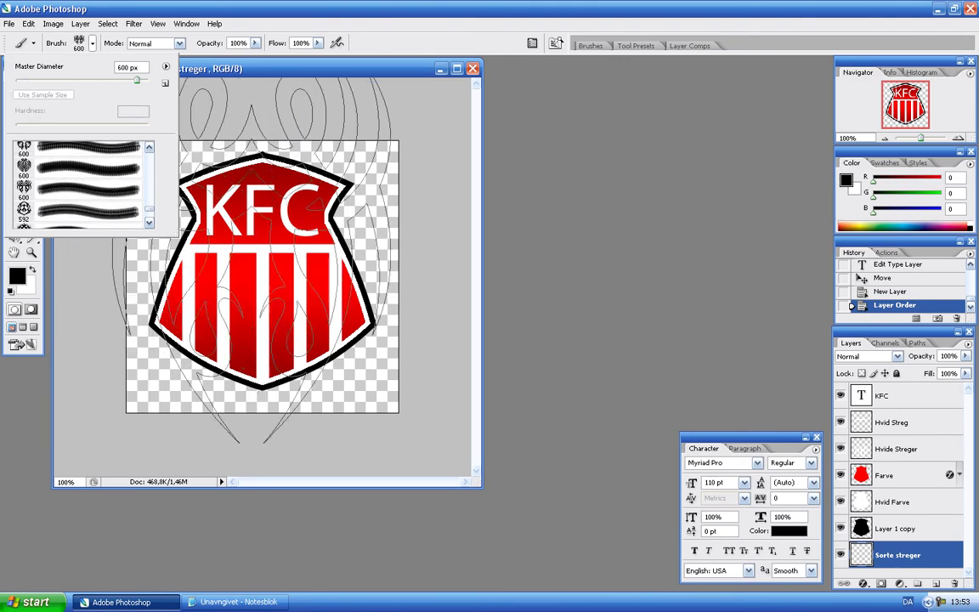
scroll(62, 208, "down", 2)
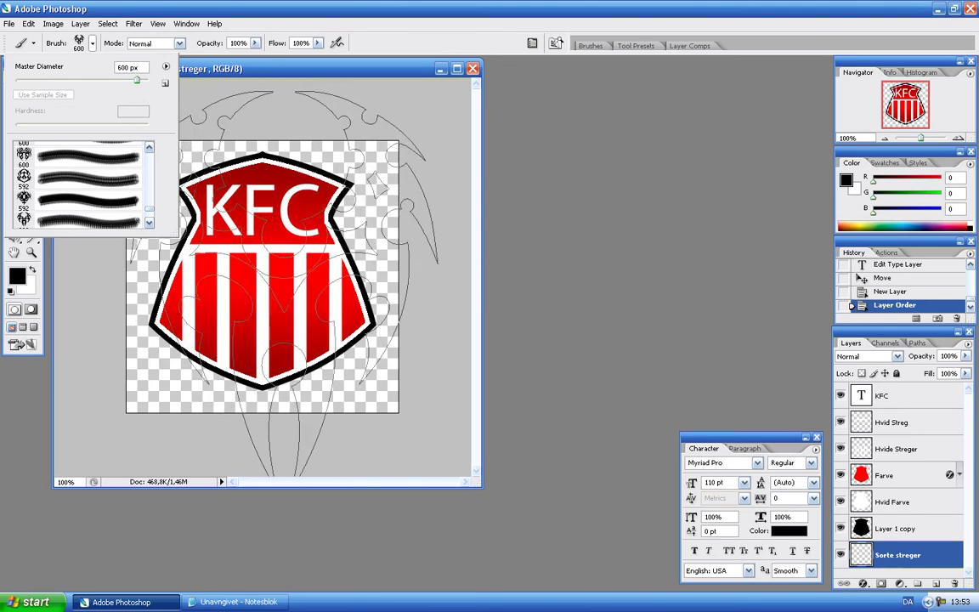
scroll(64, 203, "down", 2)
scroll(64, 202, "down", 1)
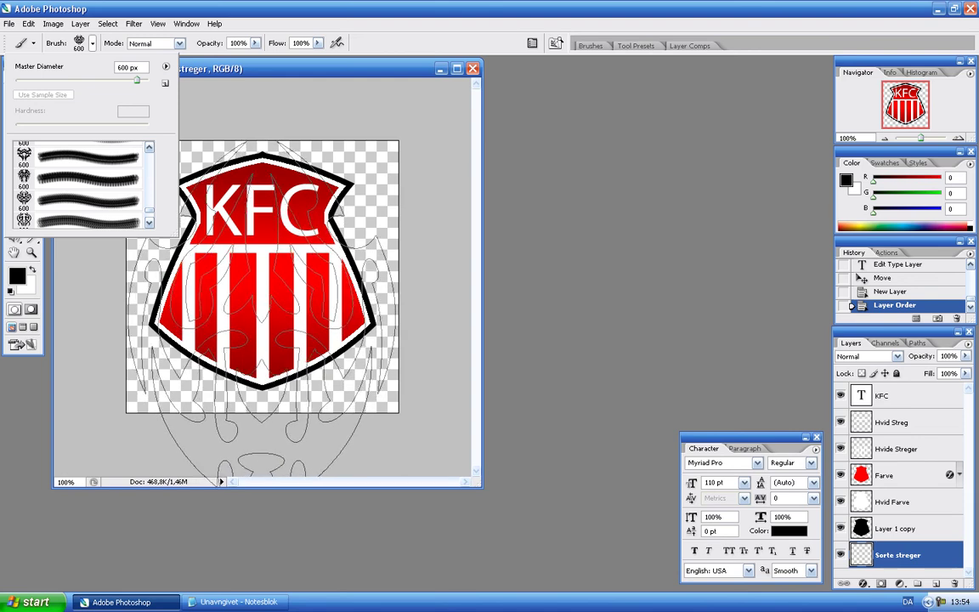
left_click(262, 313)
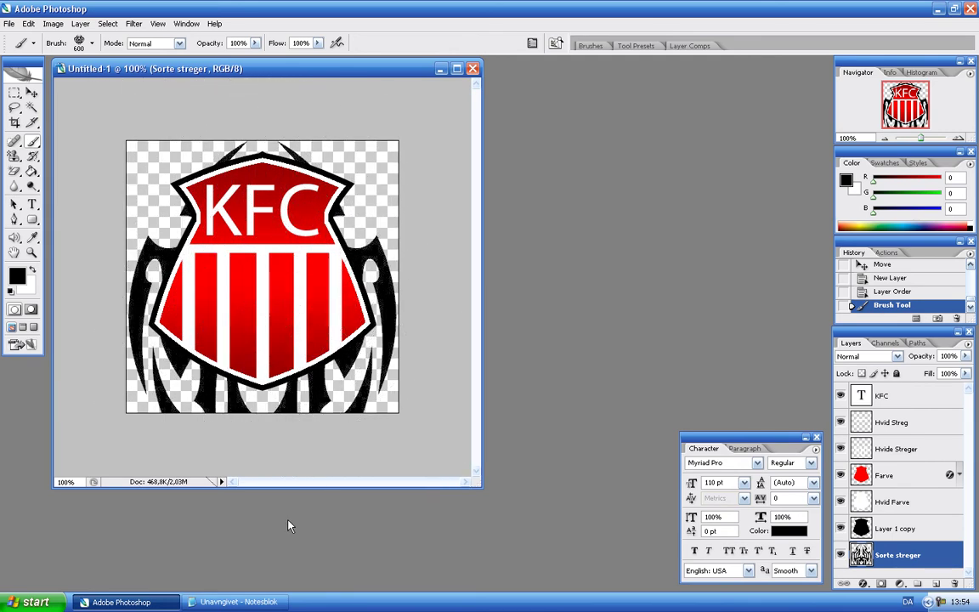
Switch to Notepad, write "Så er du måske færdig ;) Jeg tilføjer glas :)" and clear the text
key("alt+Tab")
type("Så e")
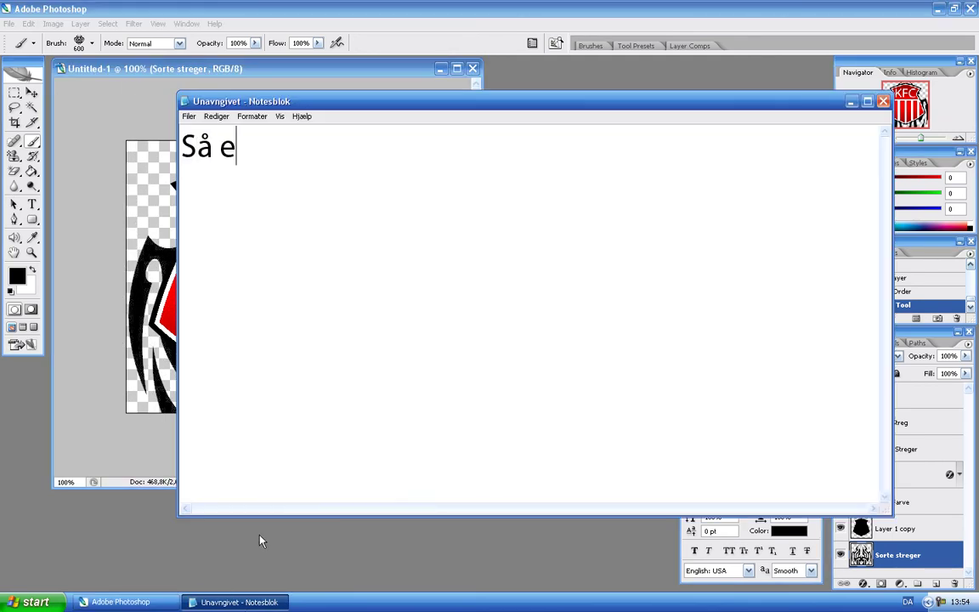
type("r du måske førd")
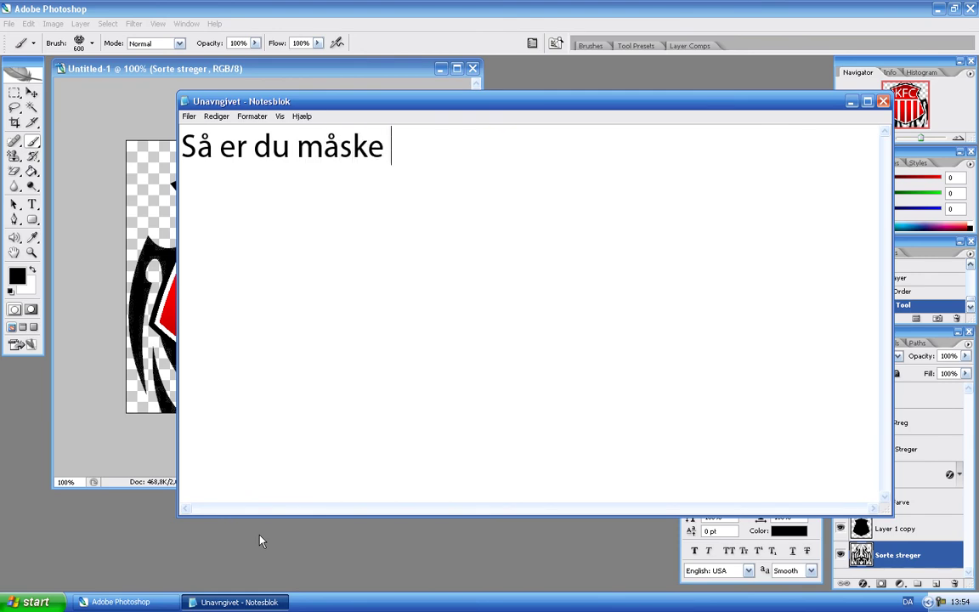
key("BackSpace")
key("BackSpace")
key("BackSpace")
type("ærdi")
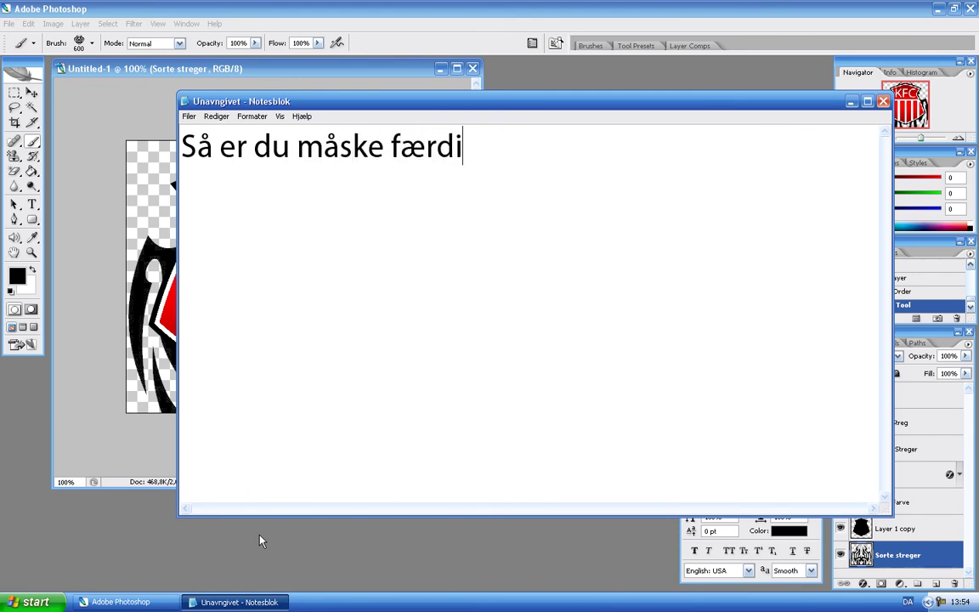
type("g ;) Jeg til")
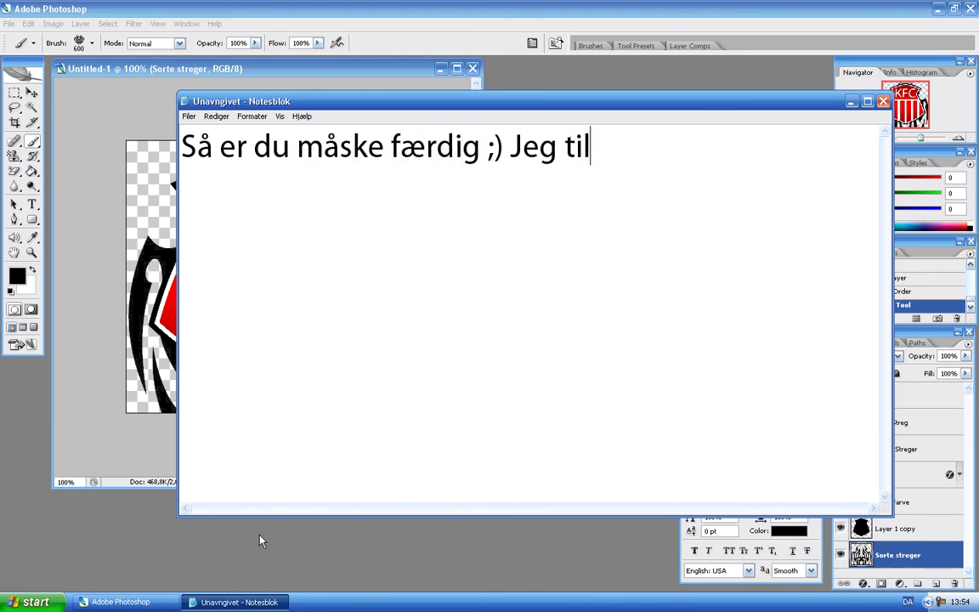
type("føjer glas :)")
key("ctrl+a")
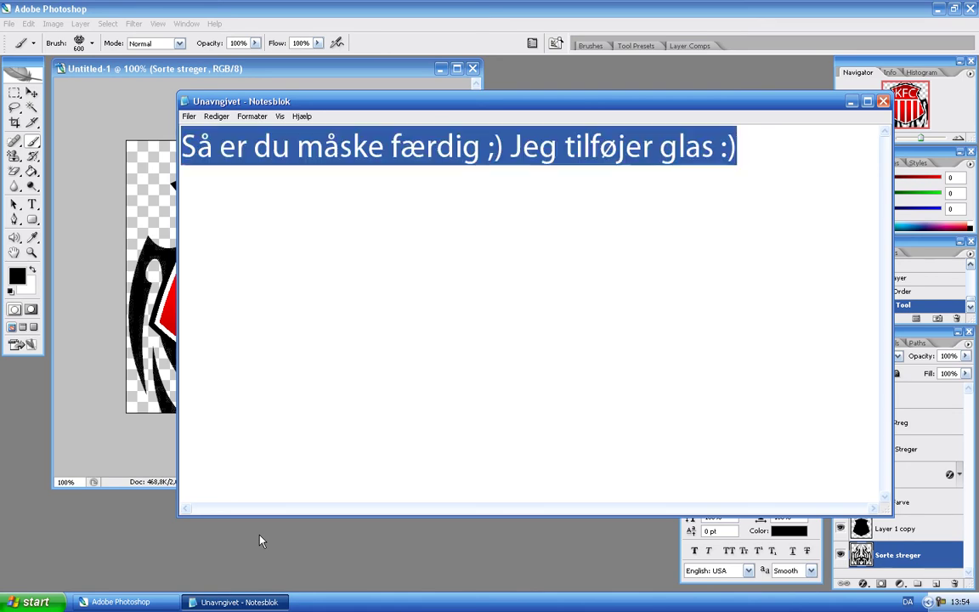
key("Delete")
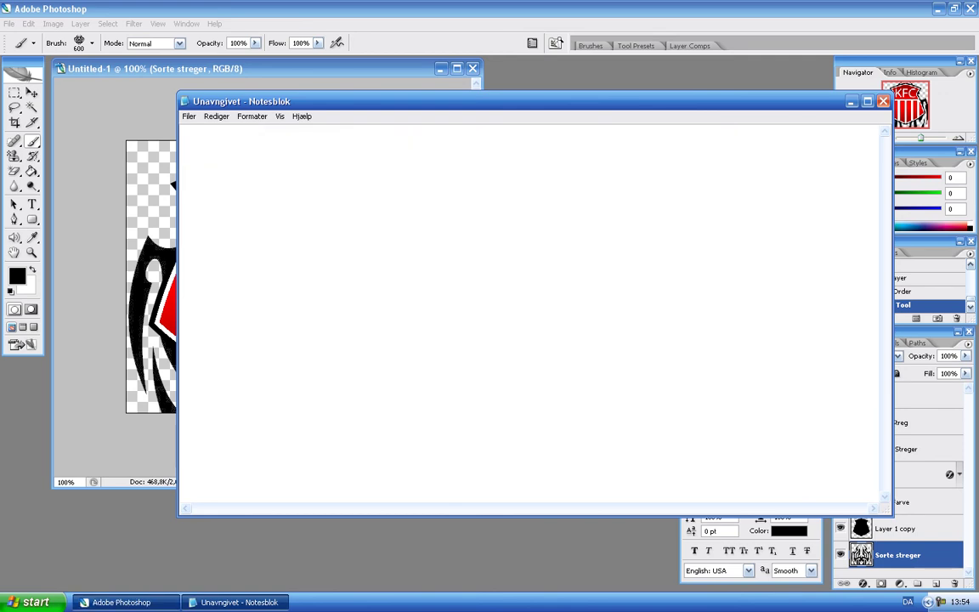
Switch to Photoshop and create a new layer named "Glas" above the KFC text layer
left_click(151, 600)
left_click(884, 397)
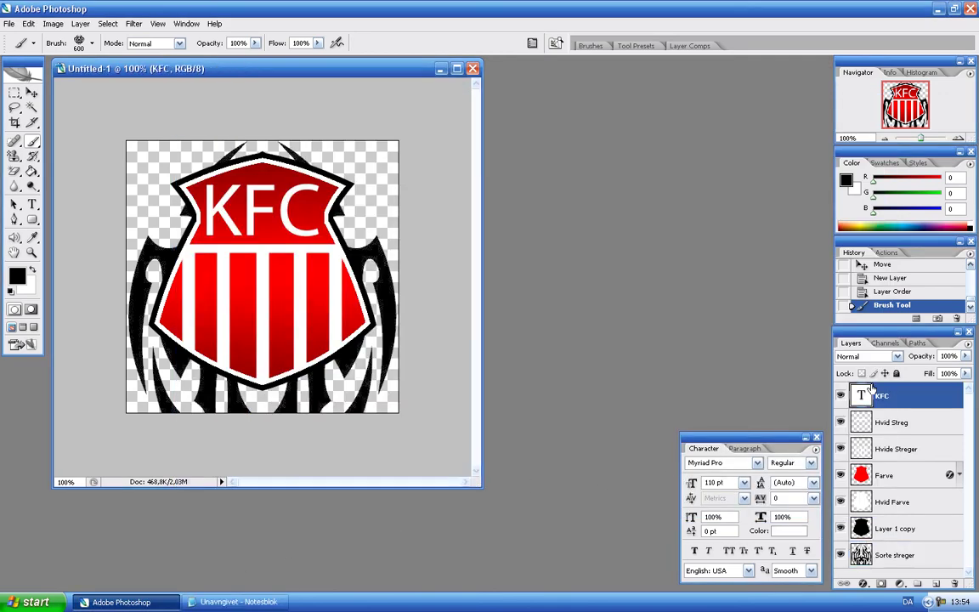
left_click(80, 23)
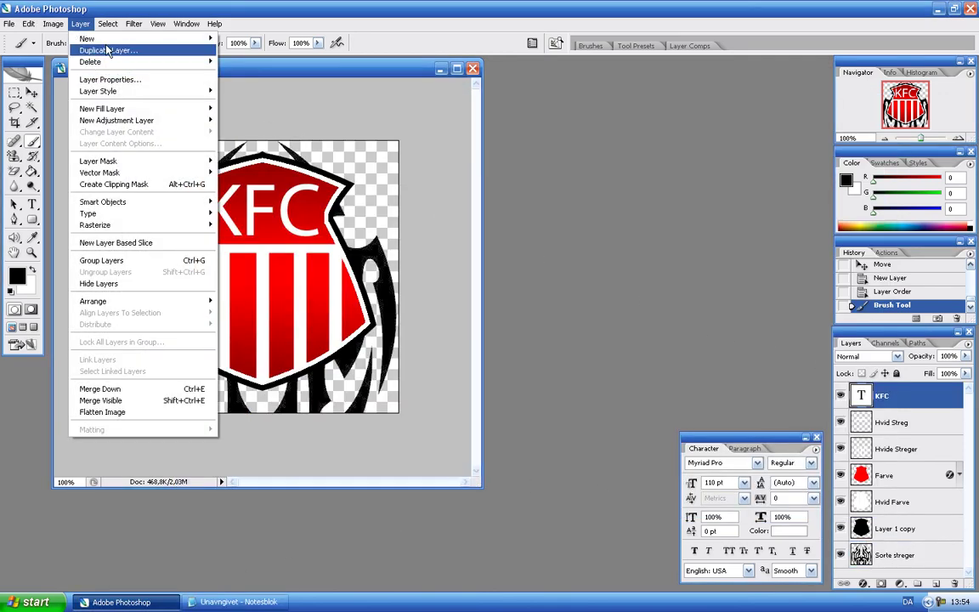
mouse_move(203, 41)
left_click(235, 38)
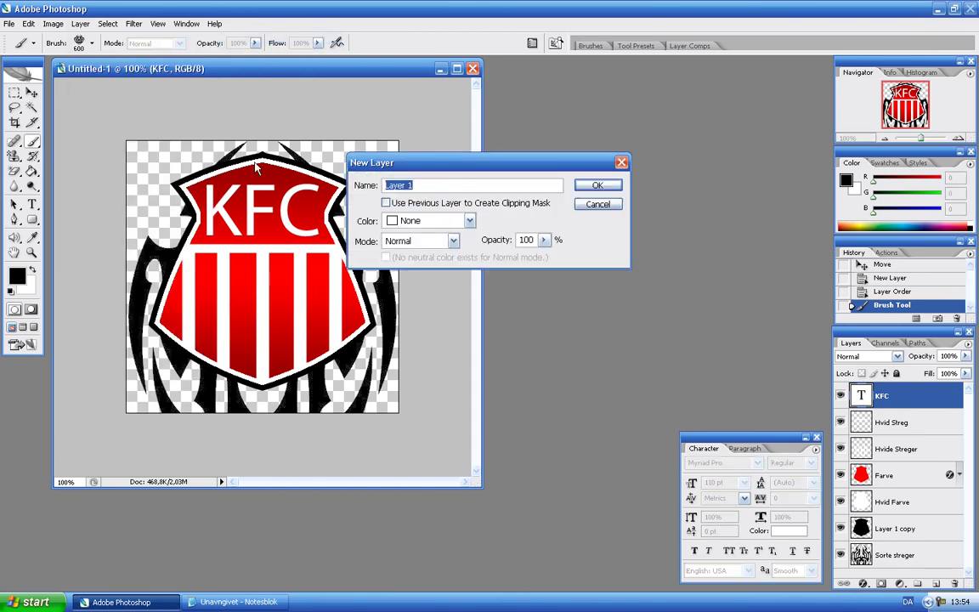
type("Glas")
key("Return")
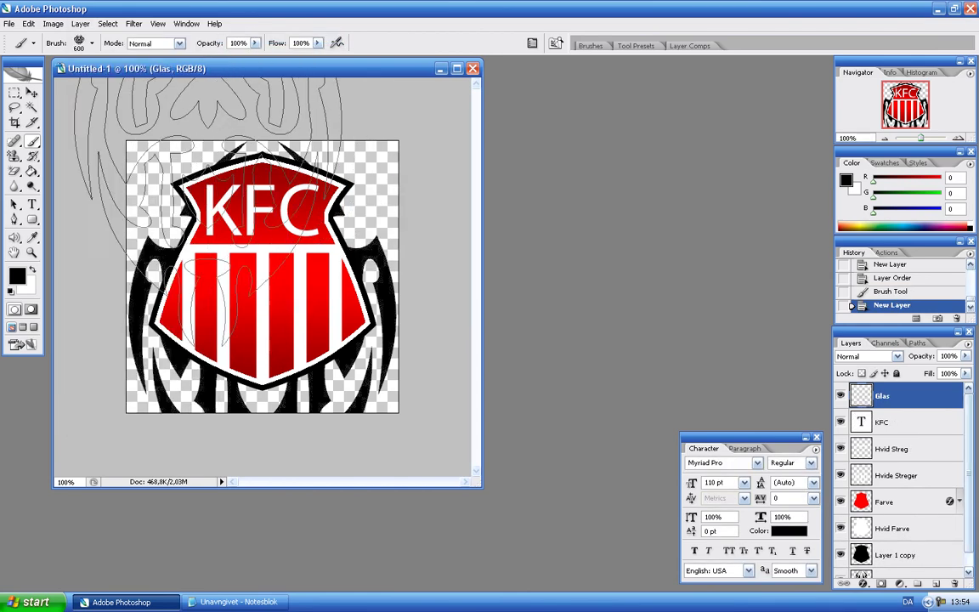
Enlarge the document window and make a large elliptical selection covering the upper part of the shield, including the KFC text
left_click_drag(20, 98, 40, 101)
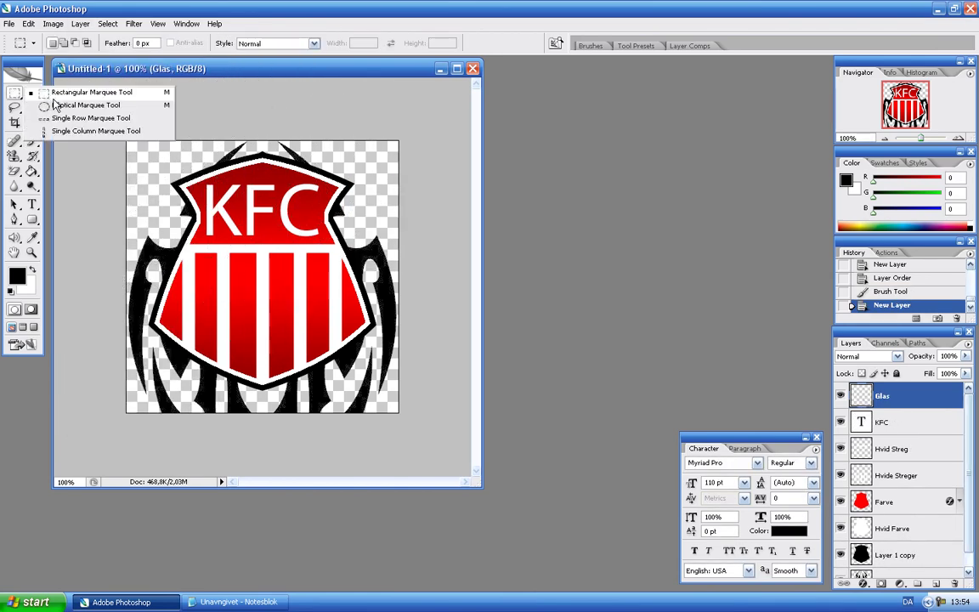
left_click(54, 104)
left_click_drag(472, 489, 609, 561)
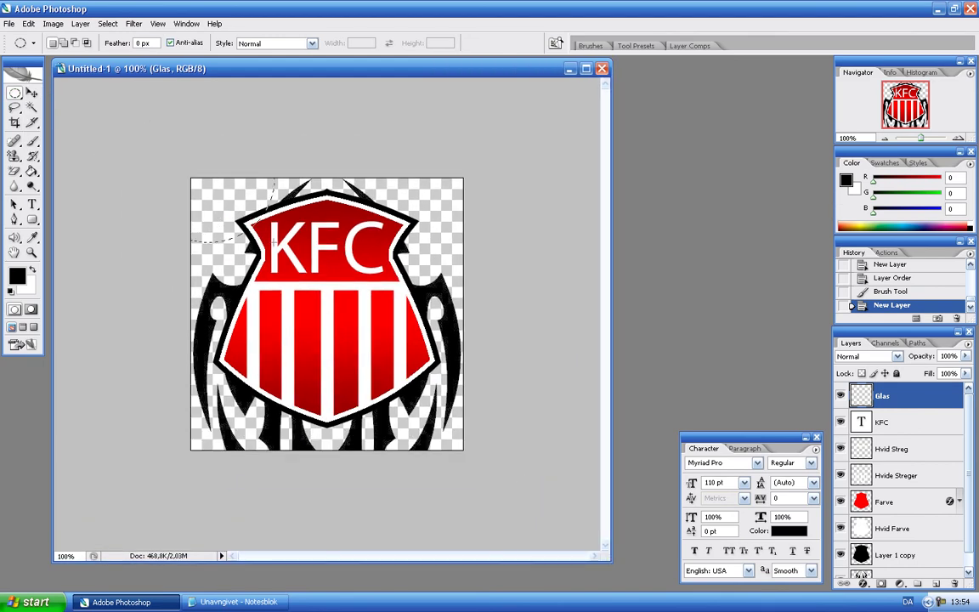
left_click_drag(272, 180, 214, 207)
key("ctrl+z")
left_click_drag(363, 297, 188, 305)
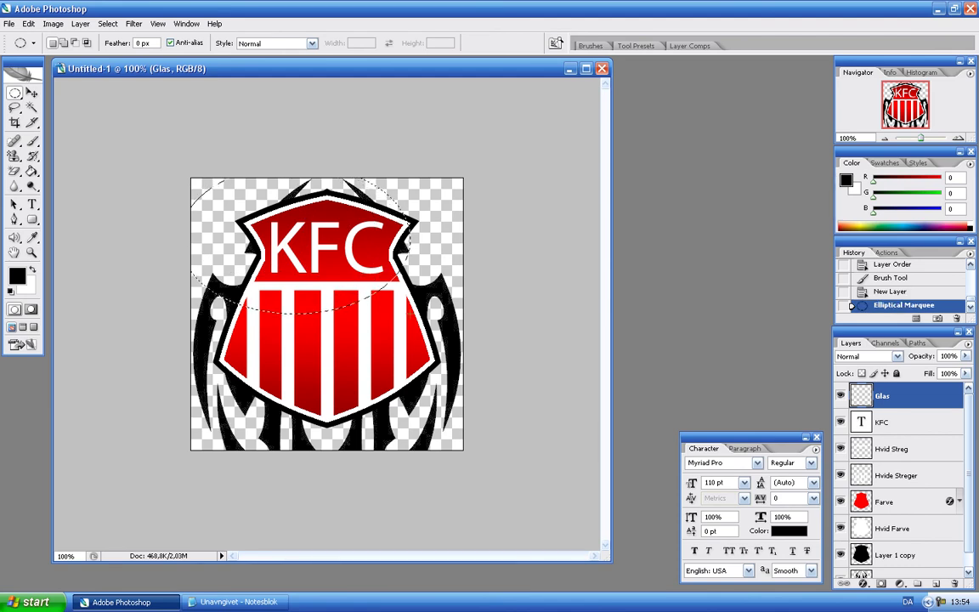
Fill the elliptical selection with white on the Glas layer
left_click(32, 185)
left_click(31, 173)
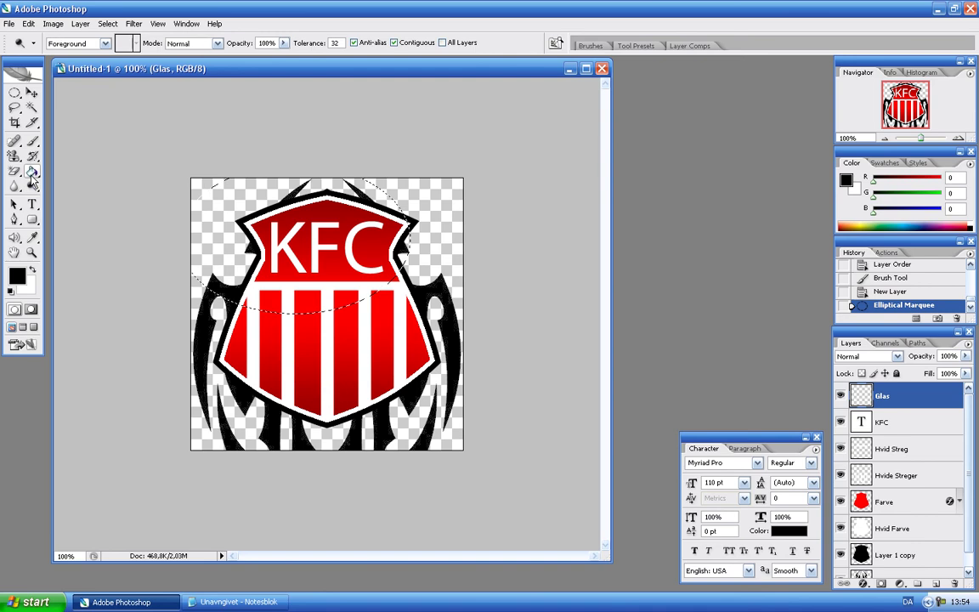
left_click(33, 269)
left_click(206, 216)
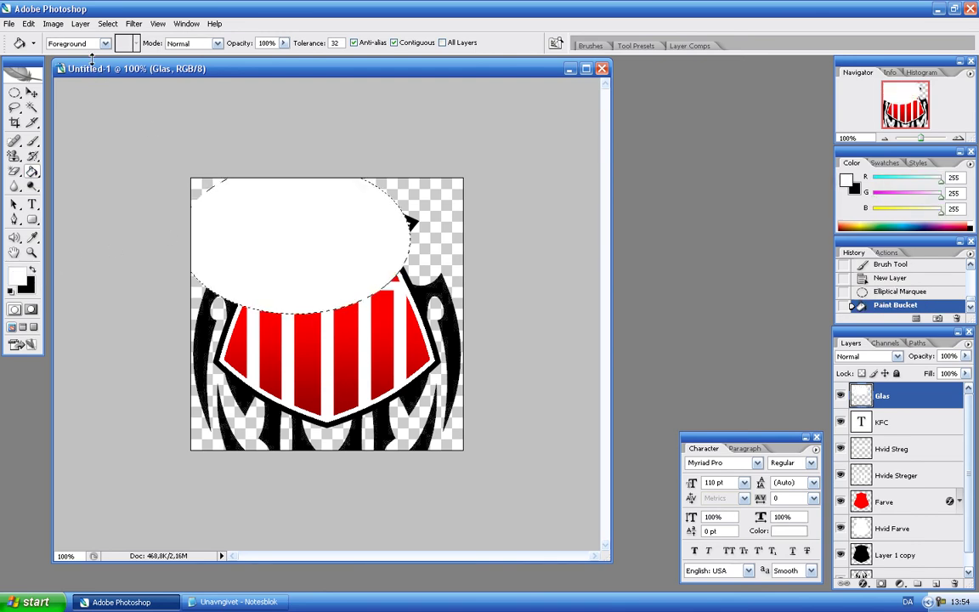
Give the Glas layer 0% fill opacity and a white-to-transparent gradient overlay at -90°, and clear the selection
left_click(79, 23)
mouse_move(132, 91)
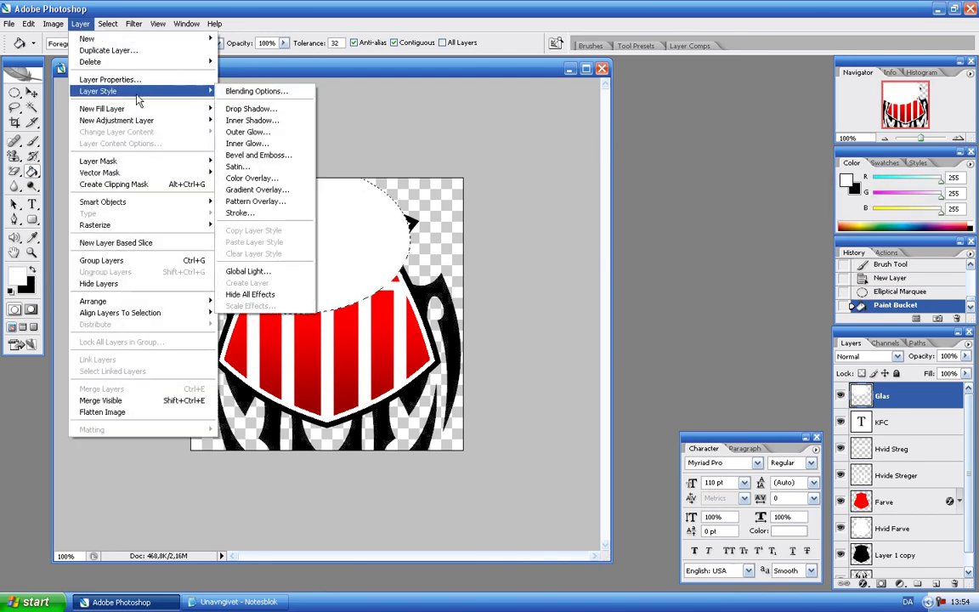
left_click(259, 94)
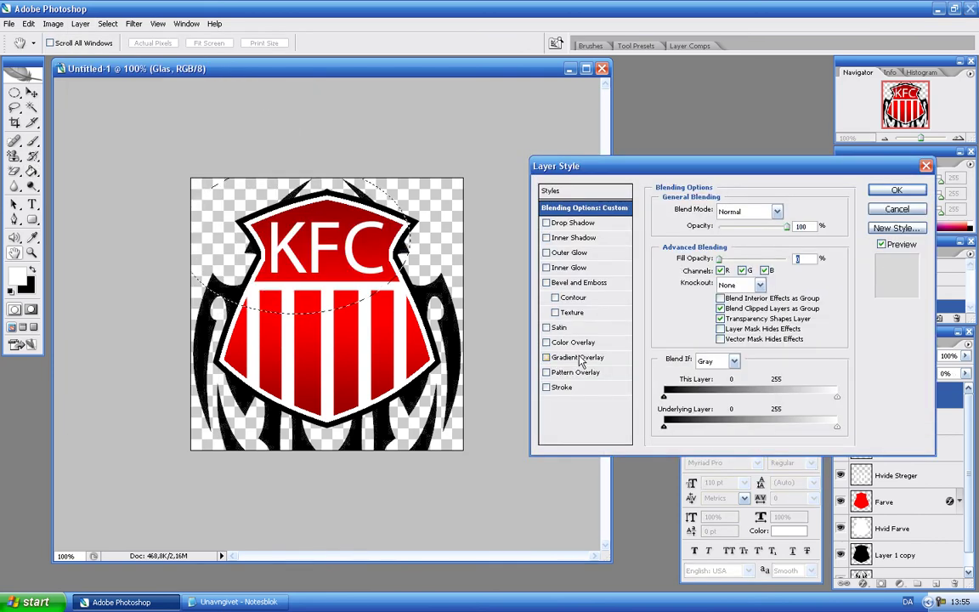
left_click(580, 357)
left_click(777, 240)
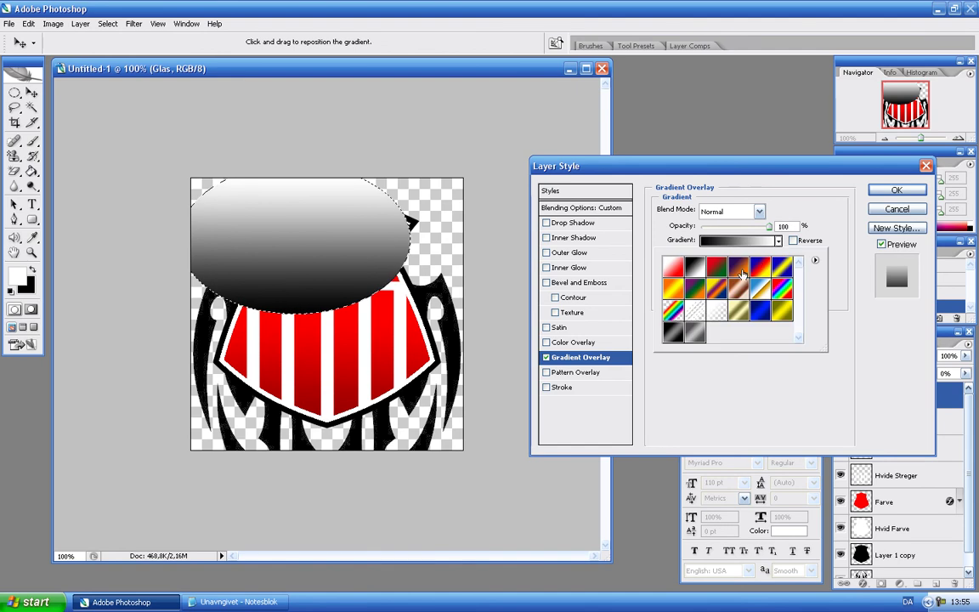
left_click(716, 311)
left_click(721, 375)
double_click(739, 281)
type("-90")
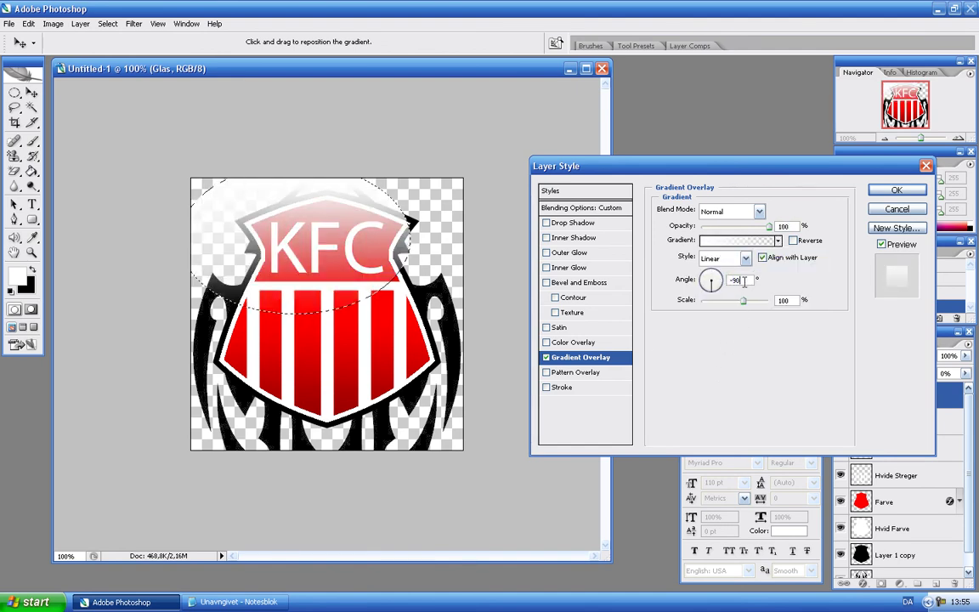
left_click(874, 192)
key("ctrl+d")
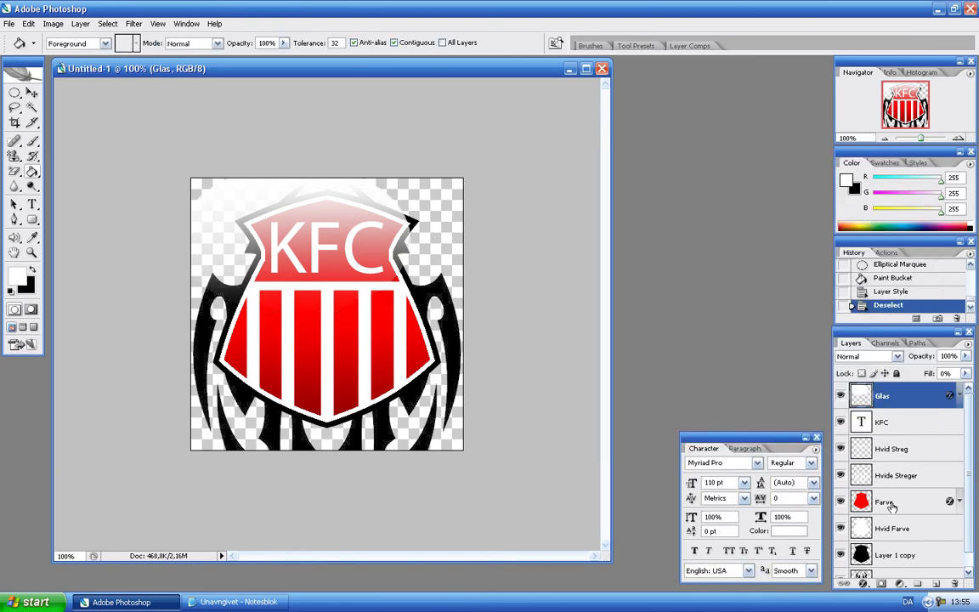
Select the red shield shape on the Farve layer, invert the selection, delete the glass outside it from Glas, and deselect
left_click(343, 334, "ctrl")
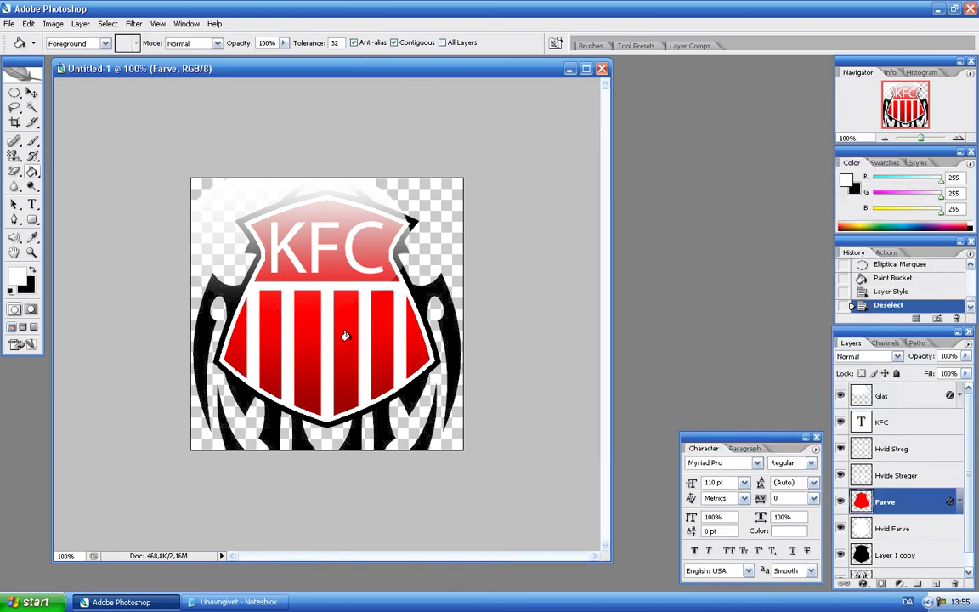
left_click(33, 108)
left_click(382, 309)
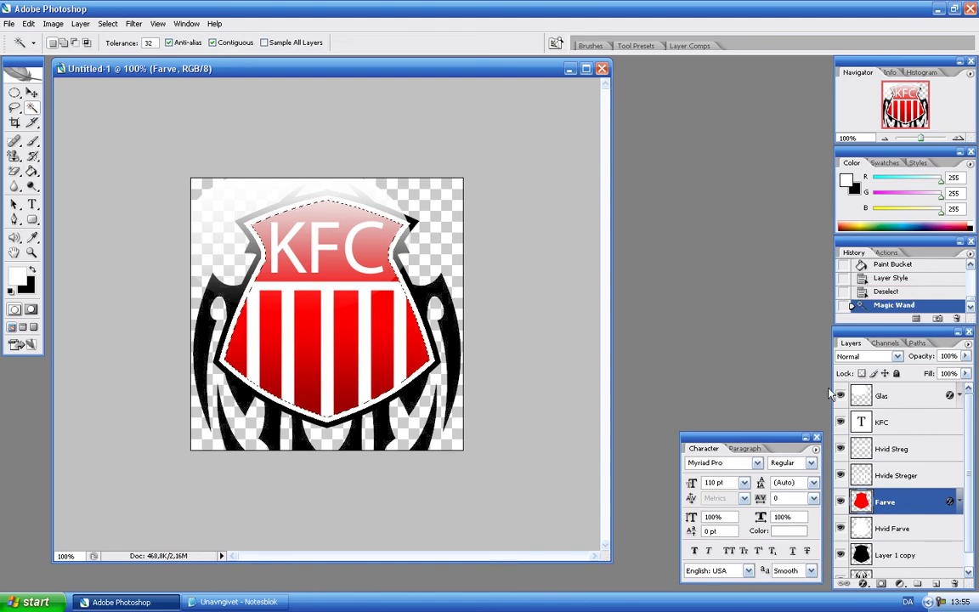
key("alt+shift+]")
key("ctrl+shift+i")
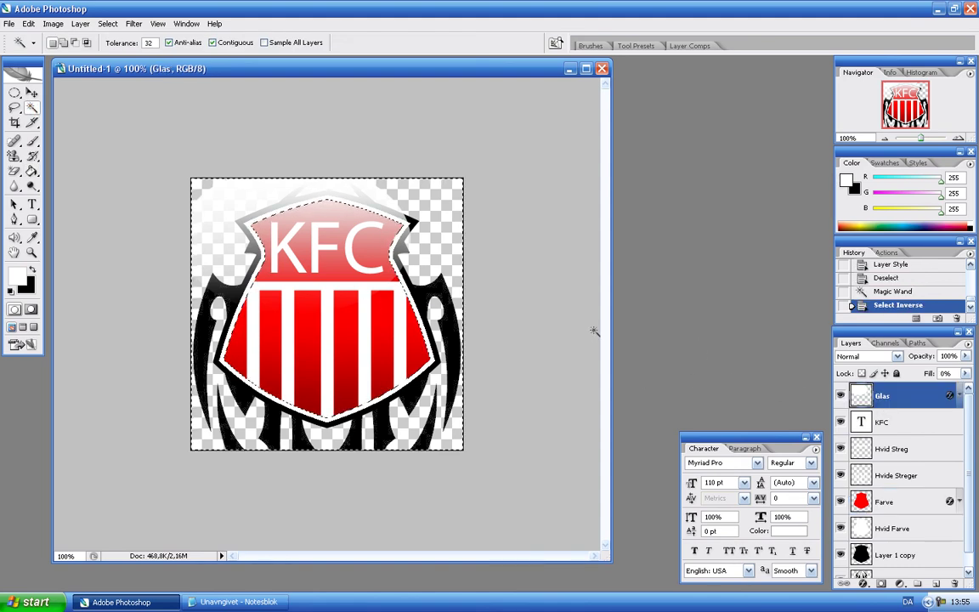
key("Delete")
key("ctrl+d")
Resize the image to 96 pixels
key("ctrl+alt+i")
type("96")
key("Return")
Switch to Notepad, write "Nu er du færdig ;-)" and clear the text
key("alt+Tab")
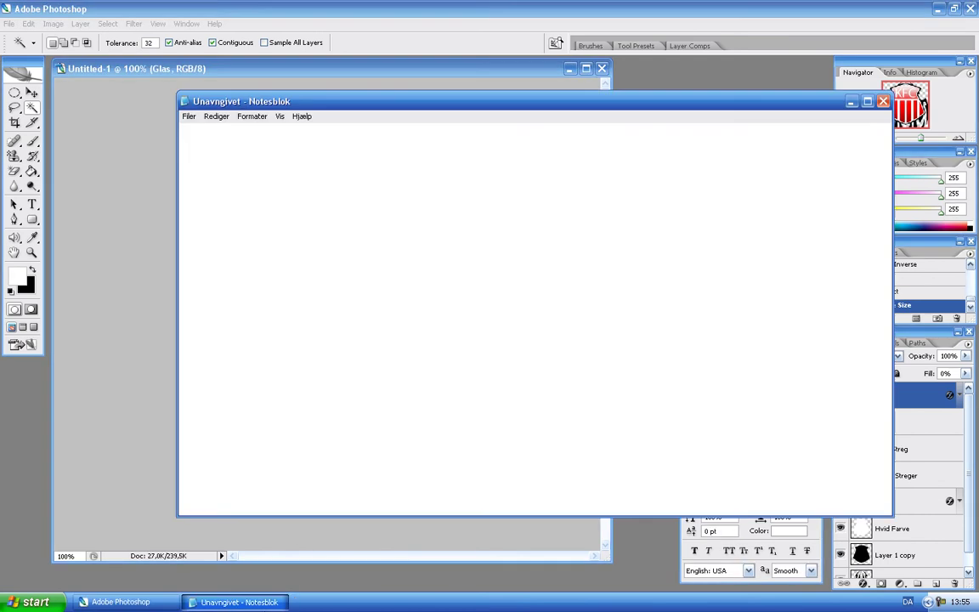
type("Nu er du f")
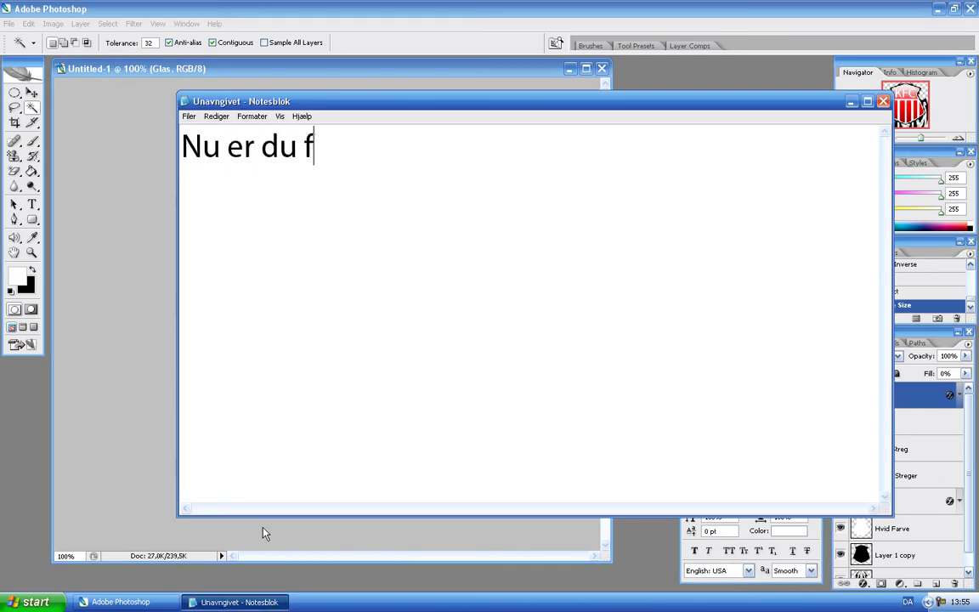
type("ærdig ;-)")
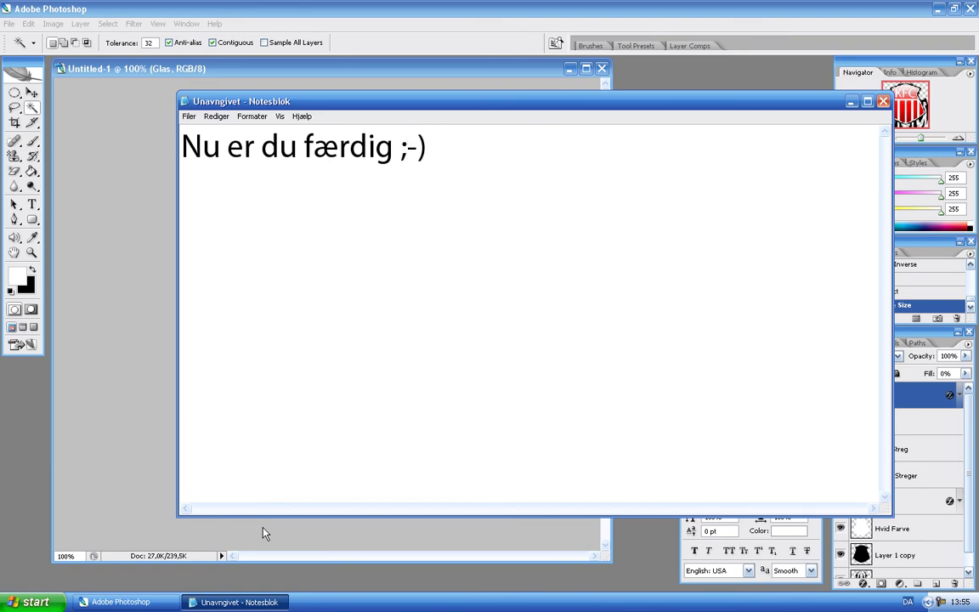
key("ctrl+a")
key("Delete")
Write the credit line "Tut lavet af Kalasjnikov FC" and clear the text
type("Tut ")
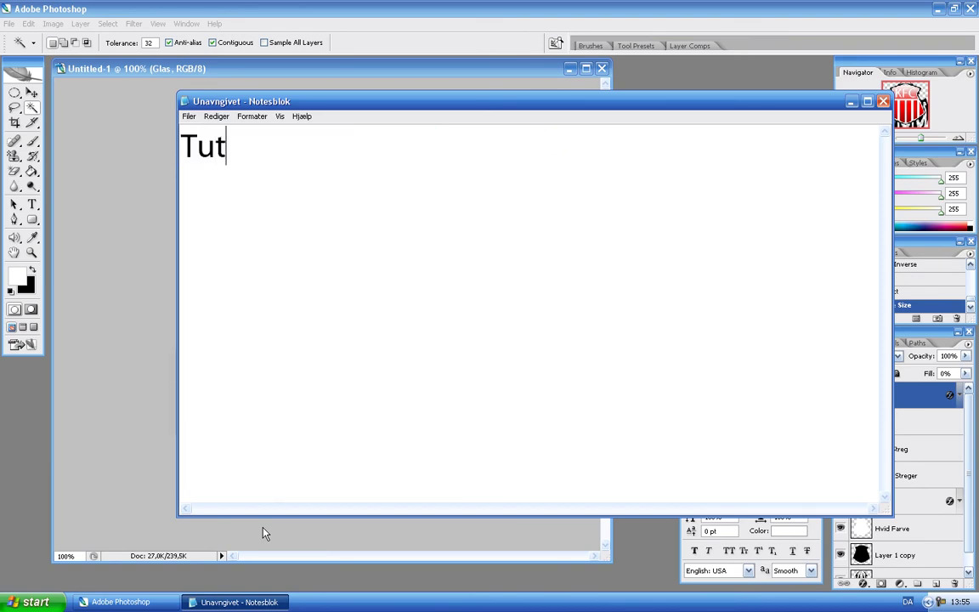
type("lavet a")
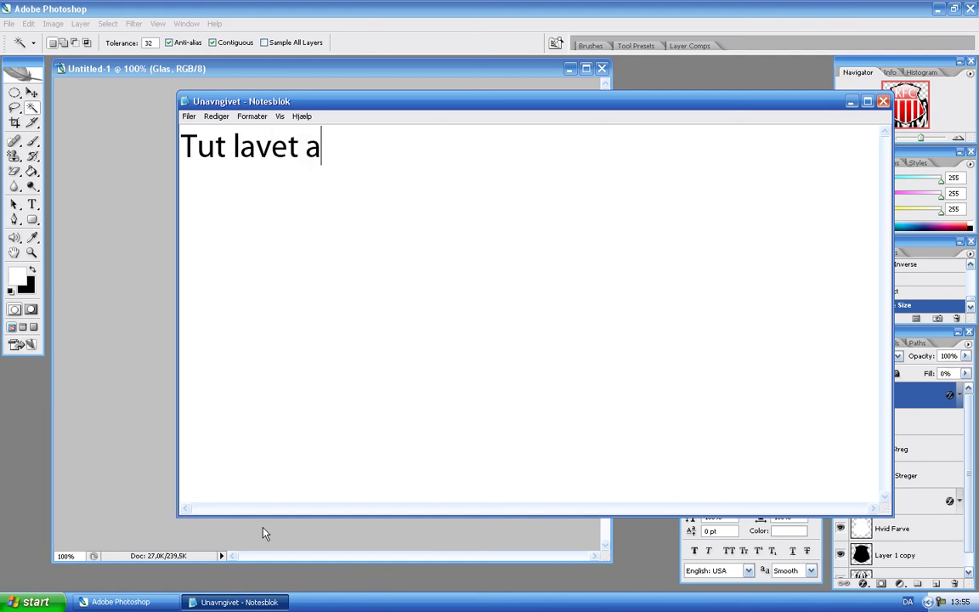
type("f Kalasjnikov FC")
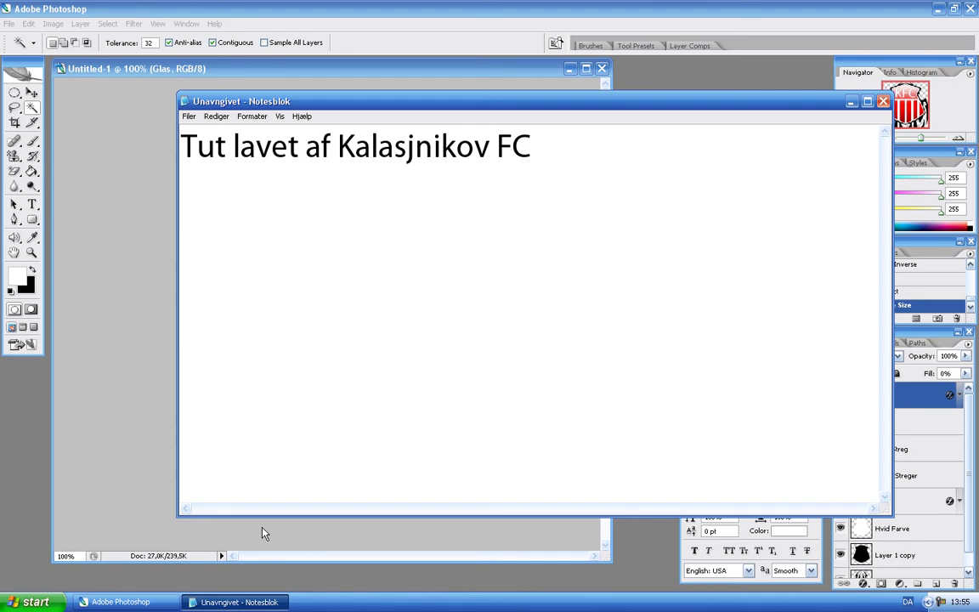
key("ctrl+a")
key("Delete")
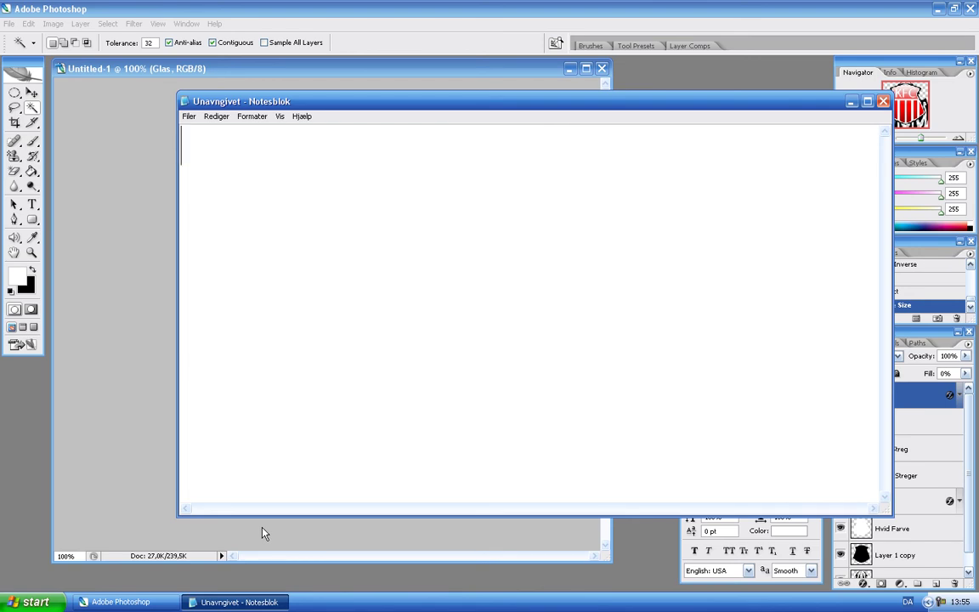